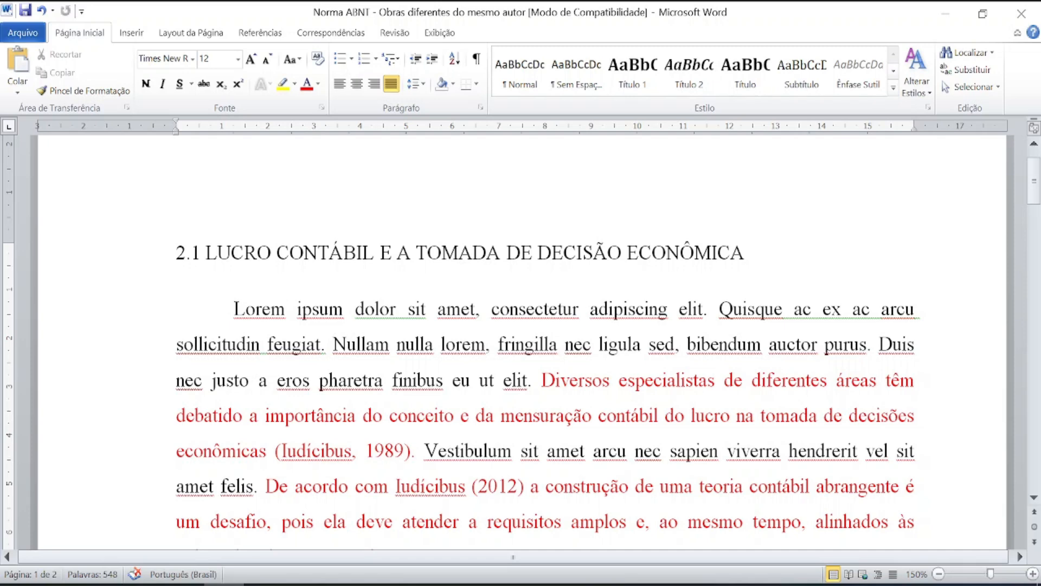
Switch to Adobe Acrobat and view the authors of the 2012 theory article and of "Contabilidade: entre umas e outras".
mouse_move(263, 584)
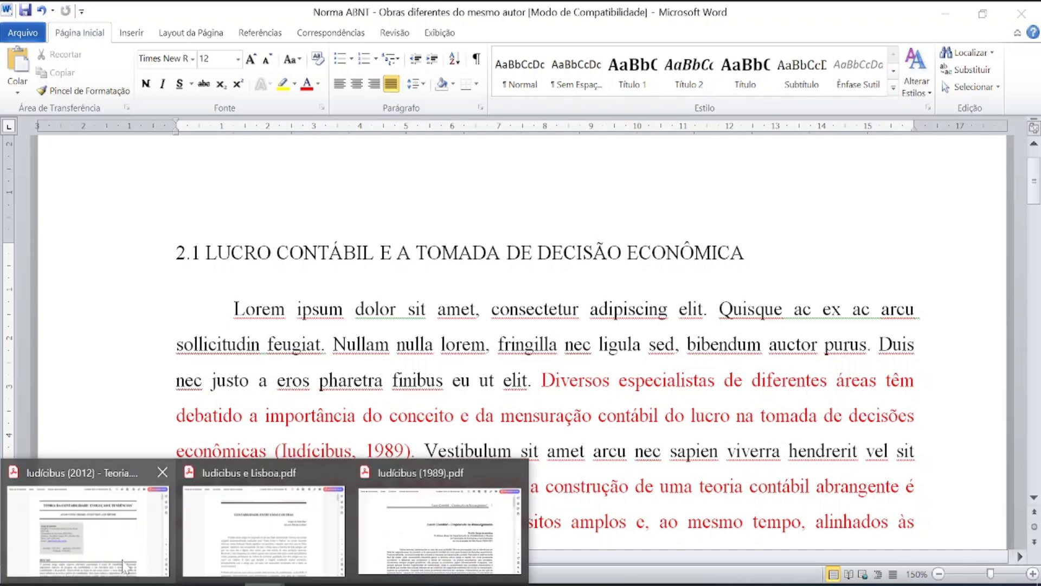
left_click(132, 544)
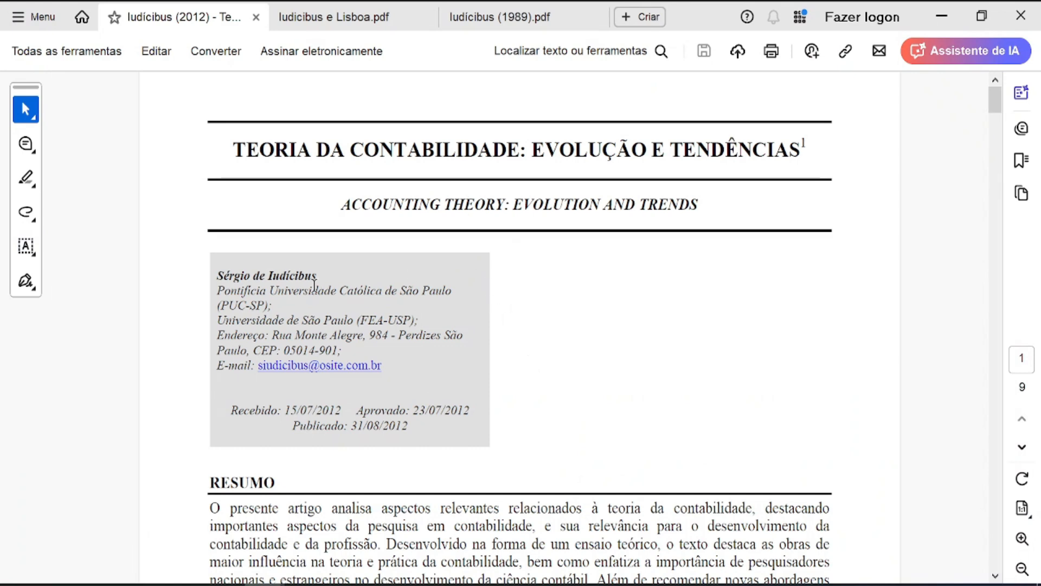
left_click(200, 23)
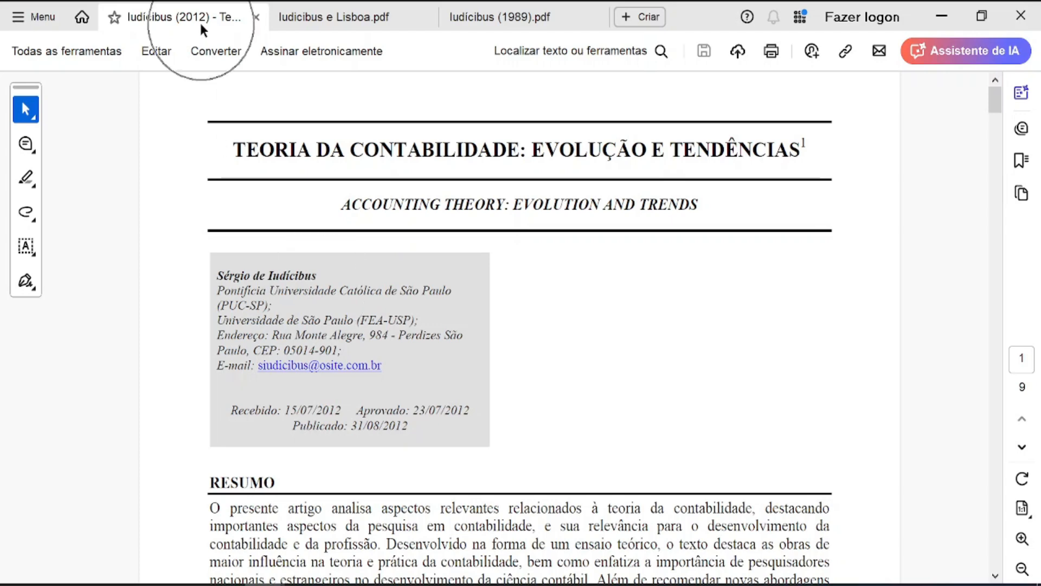
left_click(329, 21)
left_click(693, 290)
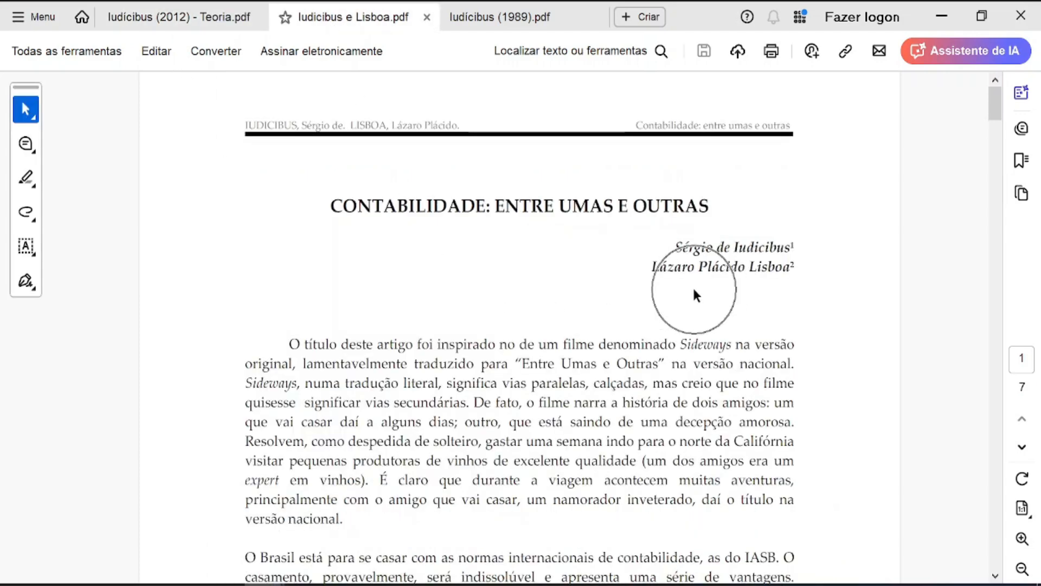
Return to the 2012 article "Teoria da contabilidade: evolução e tendências" and examine its author line.
left_click(194, 15)
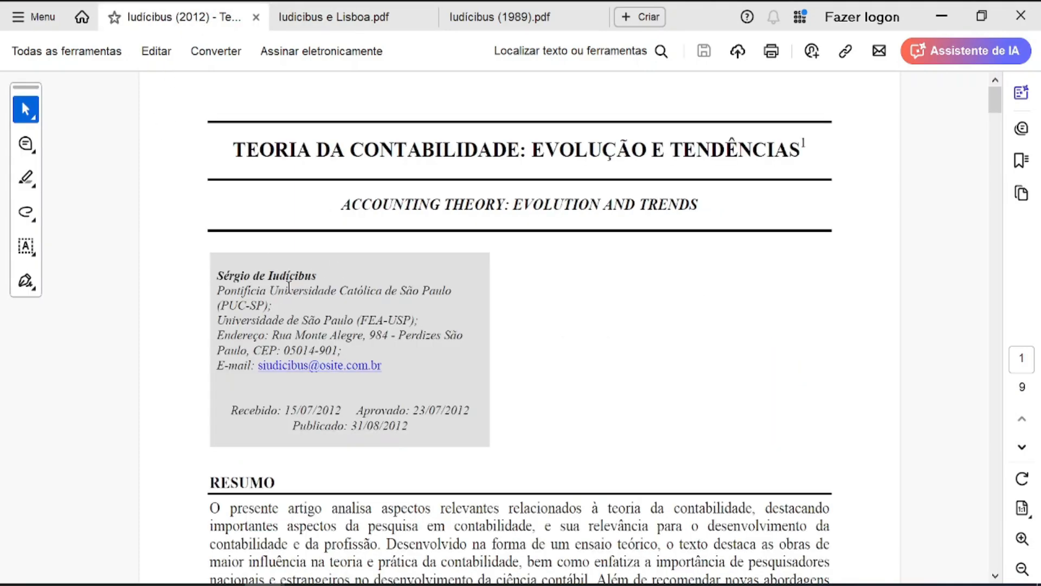
key("ctrl")
key("ctrl")
key("ctrl")
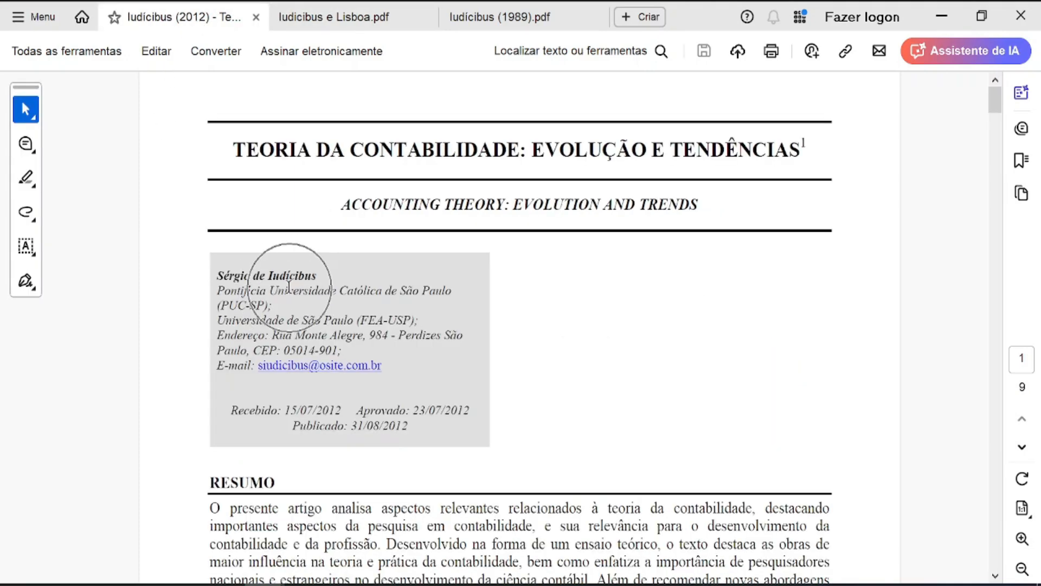
key("ctrl")
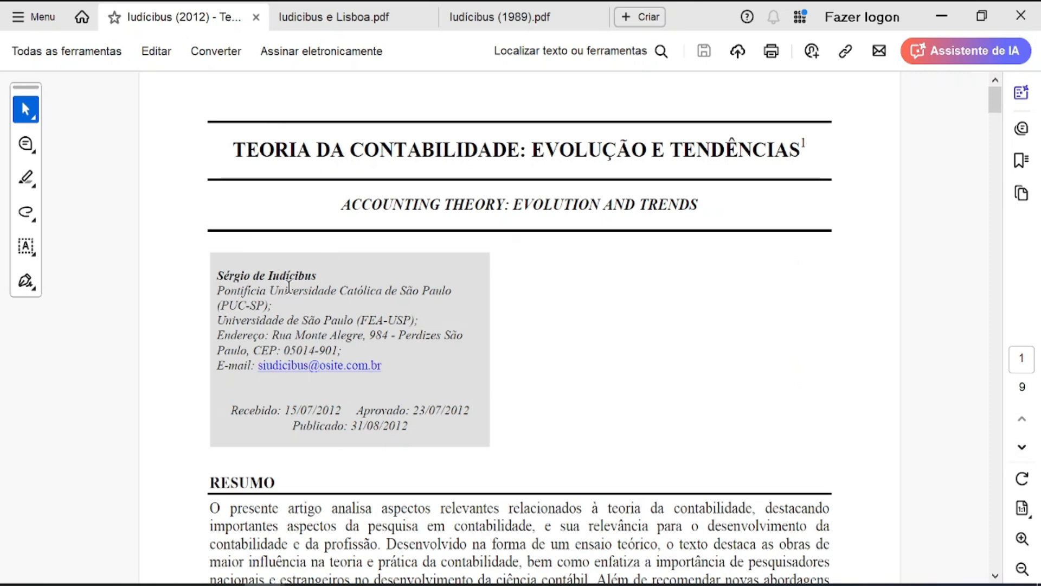
key("ctrl")
key("ctrl")
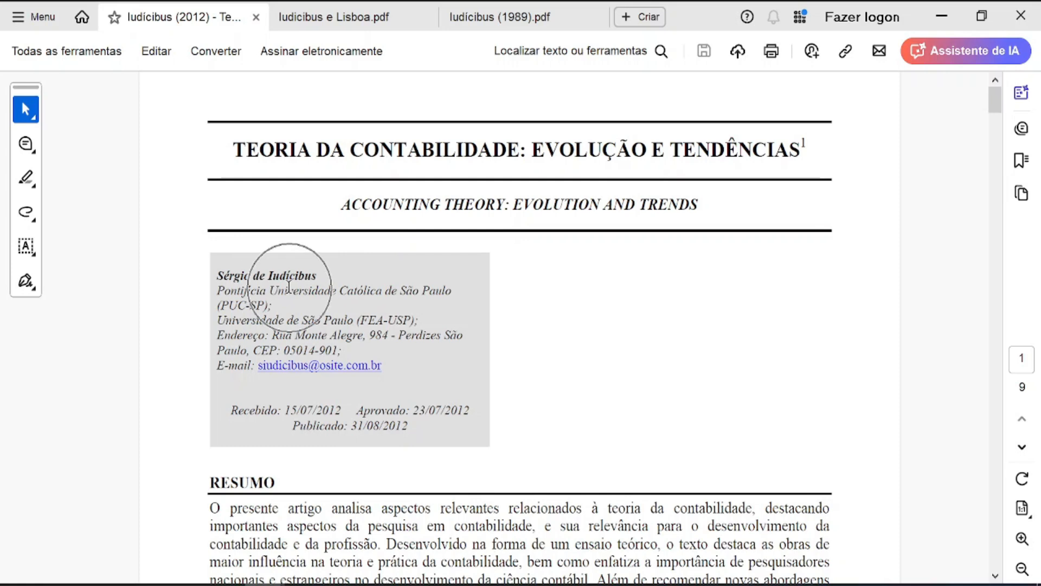
key("ctrl")
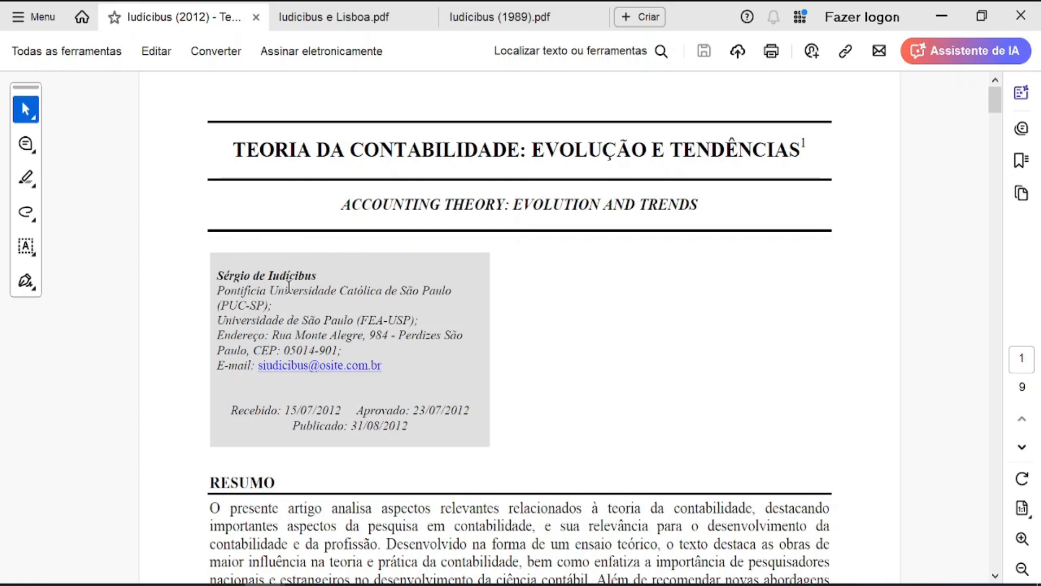
key("ctrl")
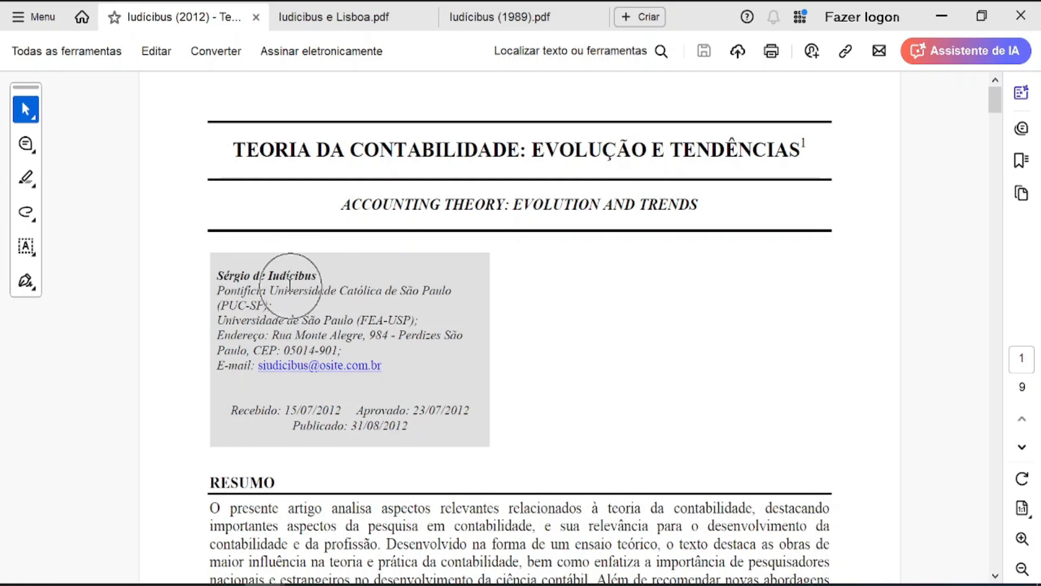
Open the article "Contabilidade: entre umas e outras" and examine the author names below its title.
left_click(367, 19)
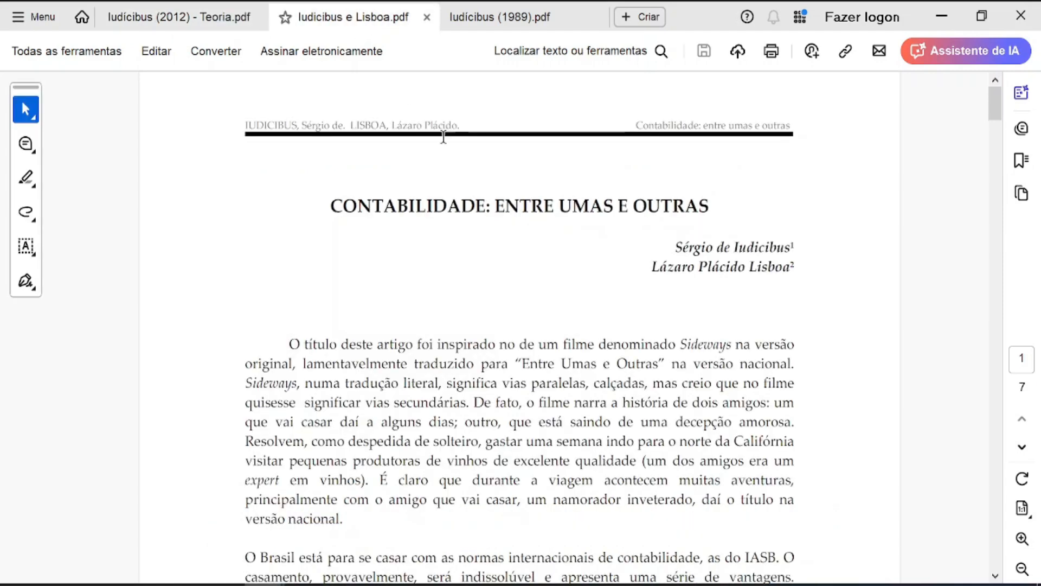
key("ctrl")
key("ctrl")
key("ctrl")
left_click(755, 273)
left_click(737, 271)
left_click(760, 274)
left_click(778, 243)
left_click(774, 277)
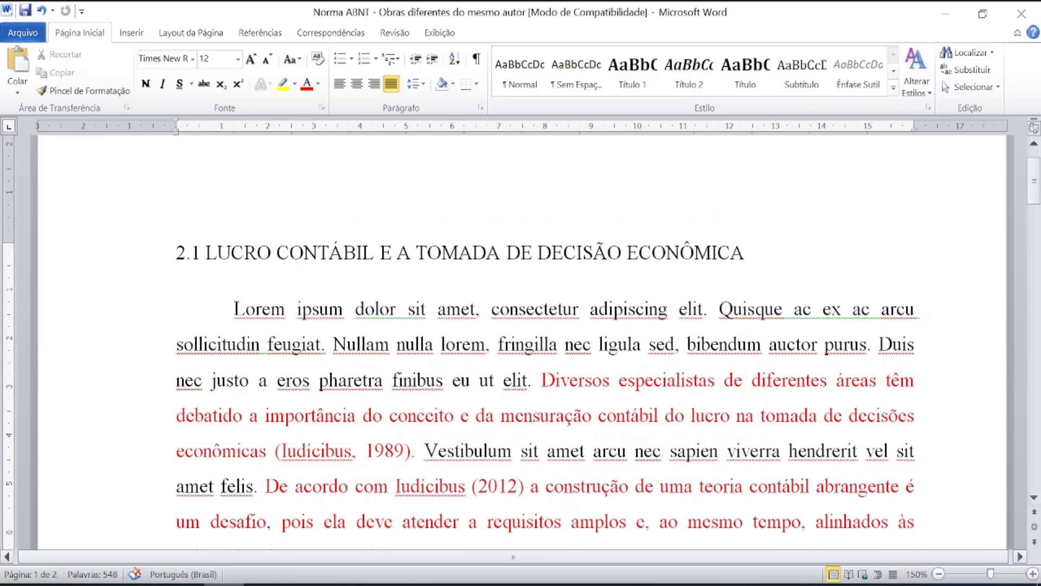
In the Word document, examine the entries in the REFERÊNCIAS section for works sharing the same author.
scroll(542, 341, "down", 4)
scroll(542, 342, "down", 10)
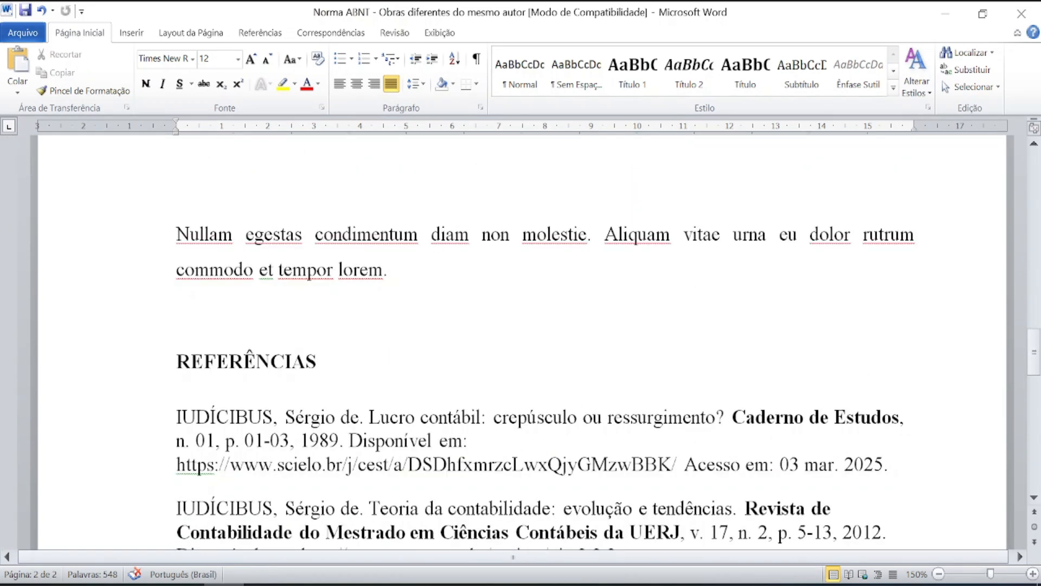
scroll(542, 342, "down", 2)
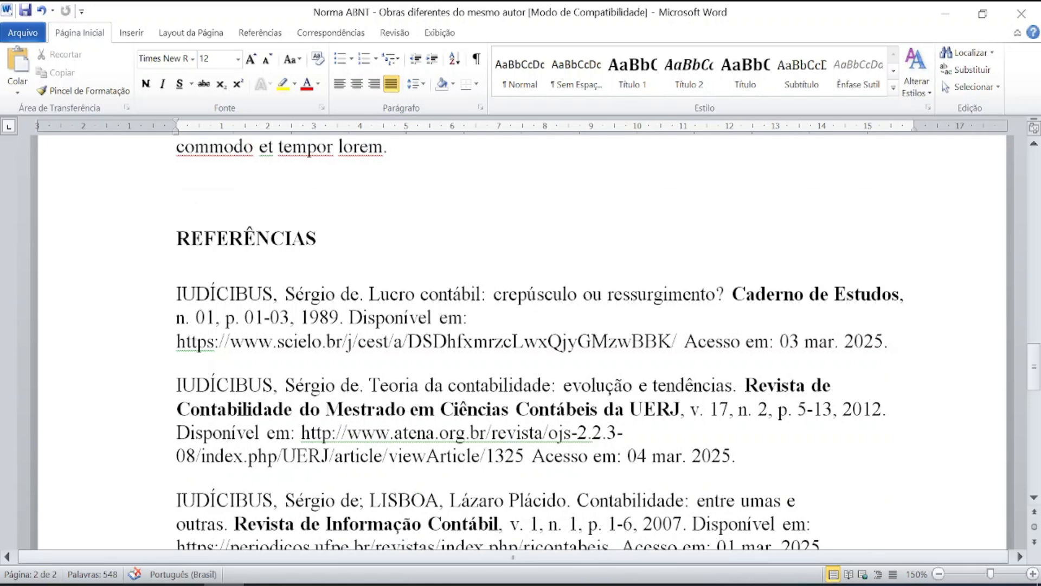
scroll(543, 342, "down", 2)
scroll(542, 341, "up", 1)
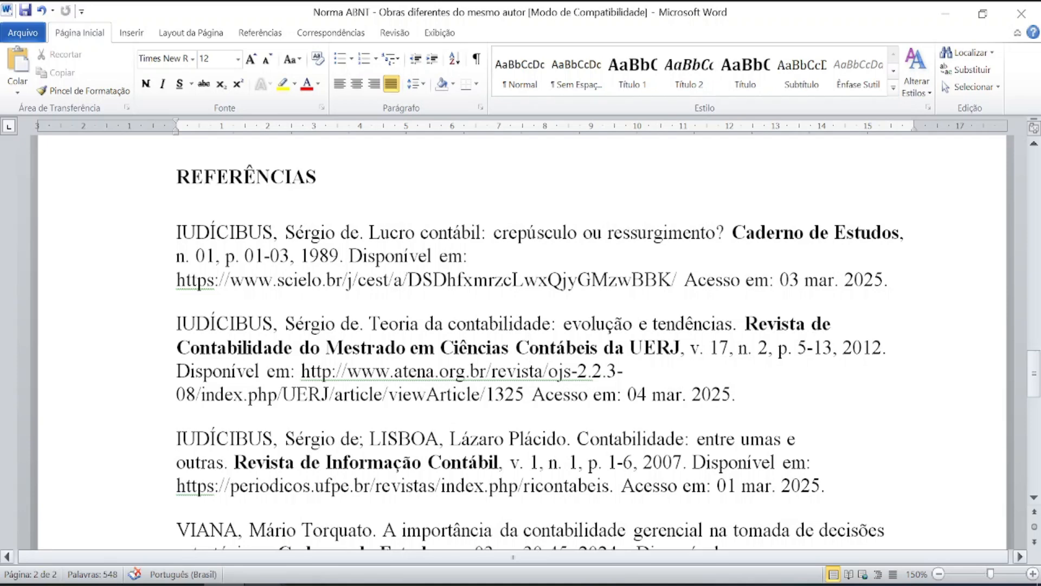
In Adobe Acrobat, check the publication date in the footer of the 1989 article "Lucro Contábil", and reopen the 2012 article.
mouse_move(263, 584)
left_click(143, 536)
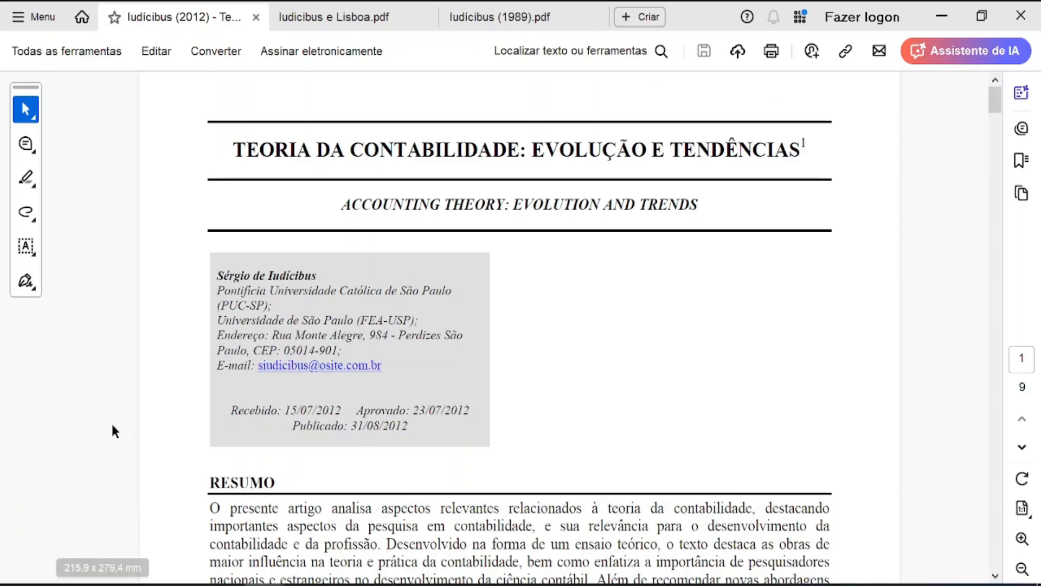
left_click(516, 19)
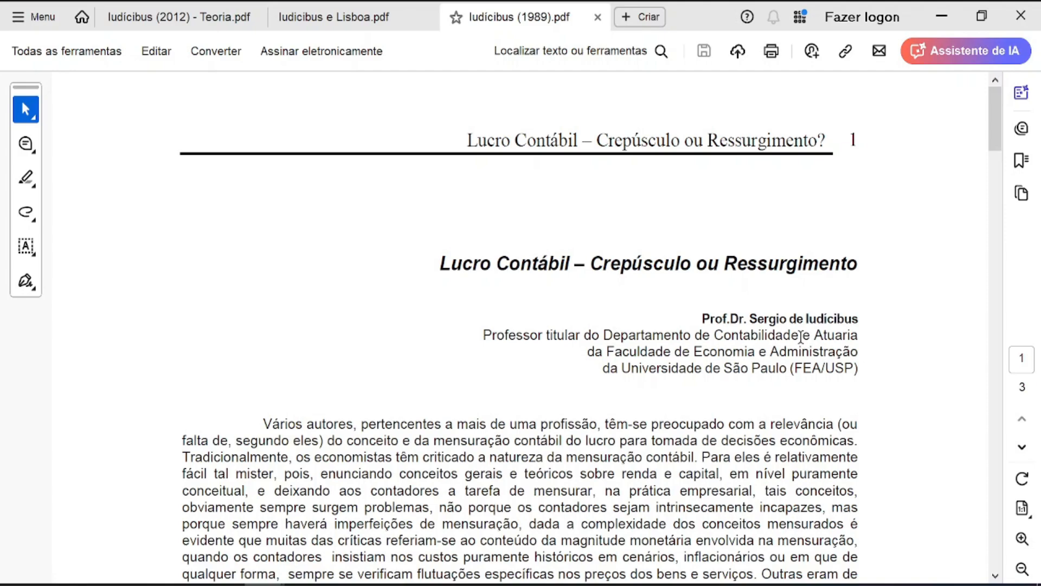
scroll(799, 336, "down", 13)
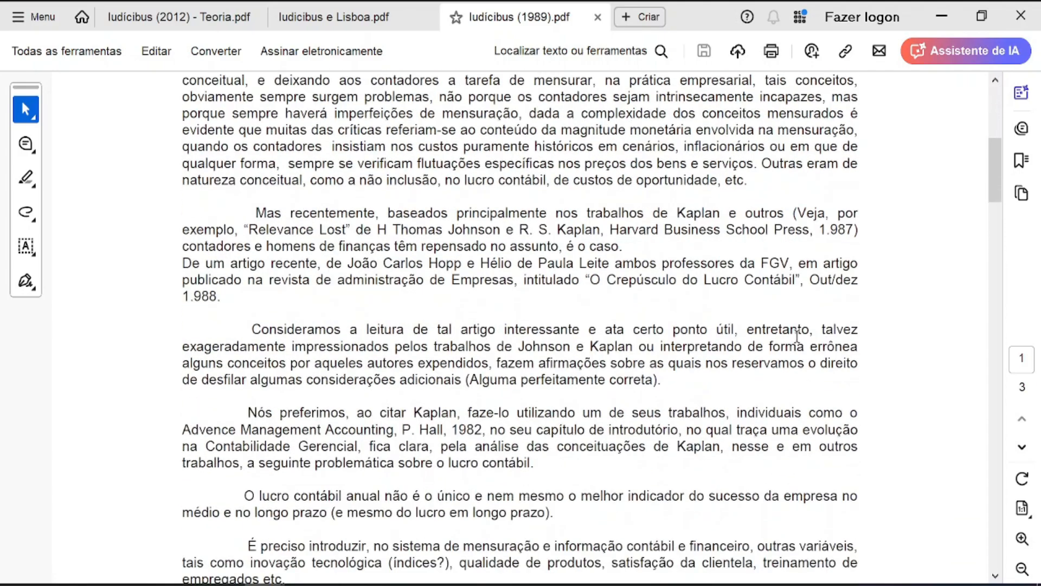
scroll(797, 336, "down", 4)
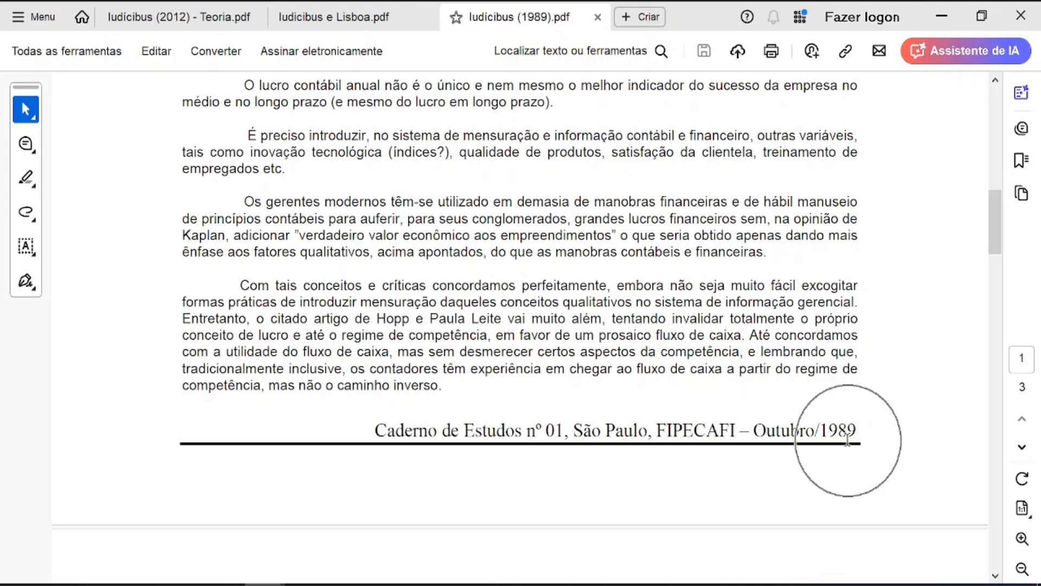
left_click(161, 21)
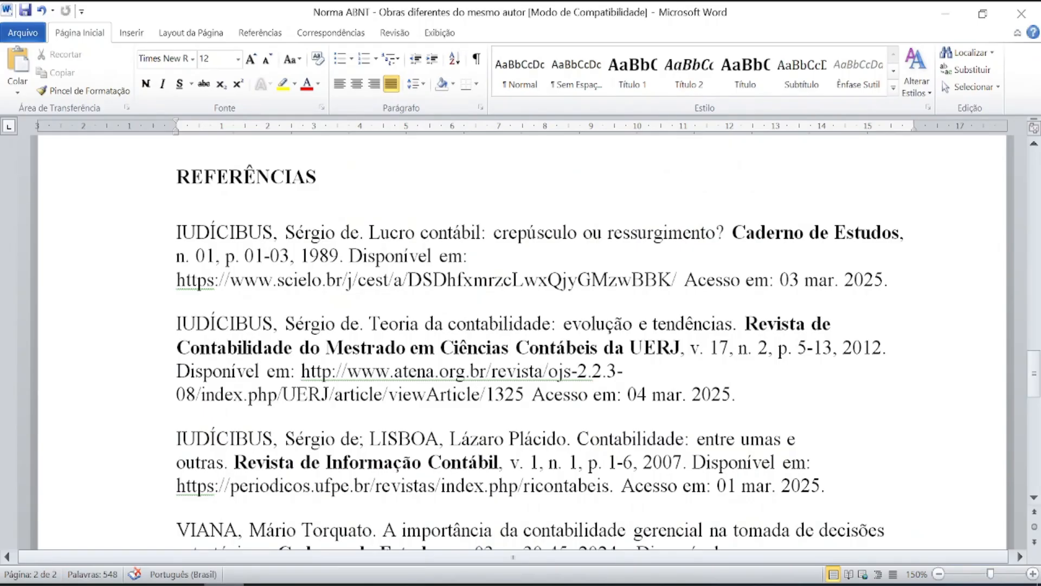
Back in Word, examine the red 1989 and 2012 citations in the paragraphs of section 2.1.
scroll(520, 341, "up", 15)
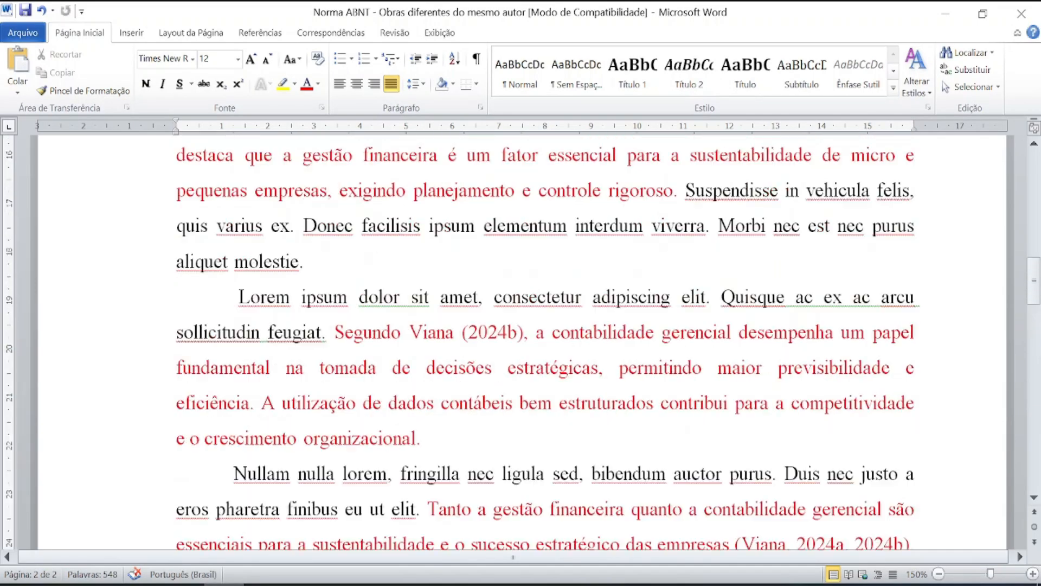
scroll(358, 304, "up", 2)
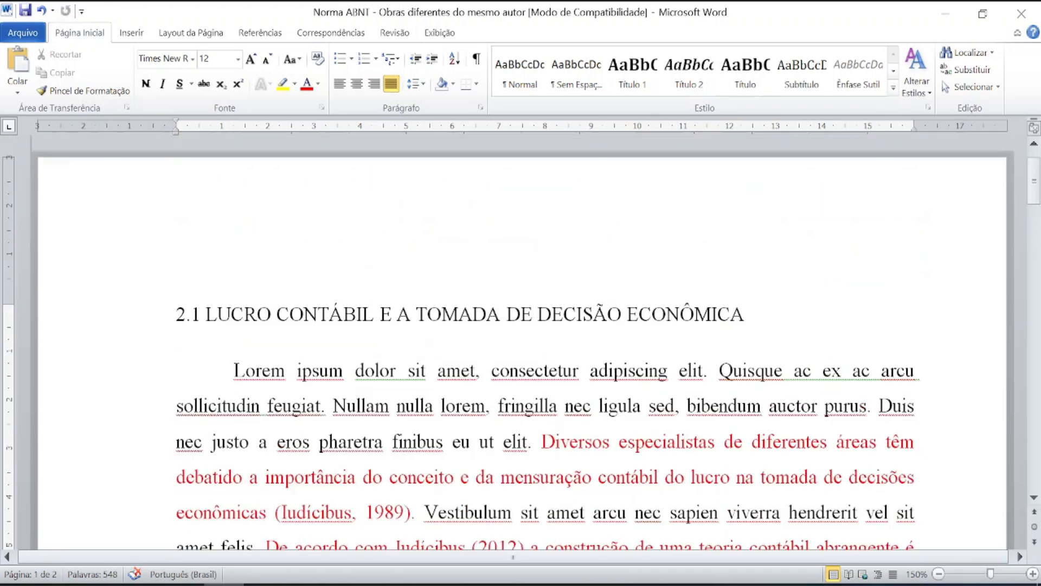
scroll(358, 311, "down", 3)
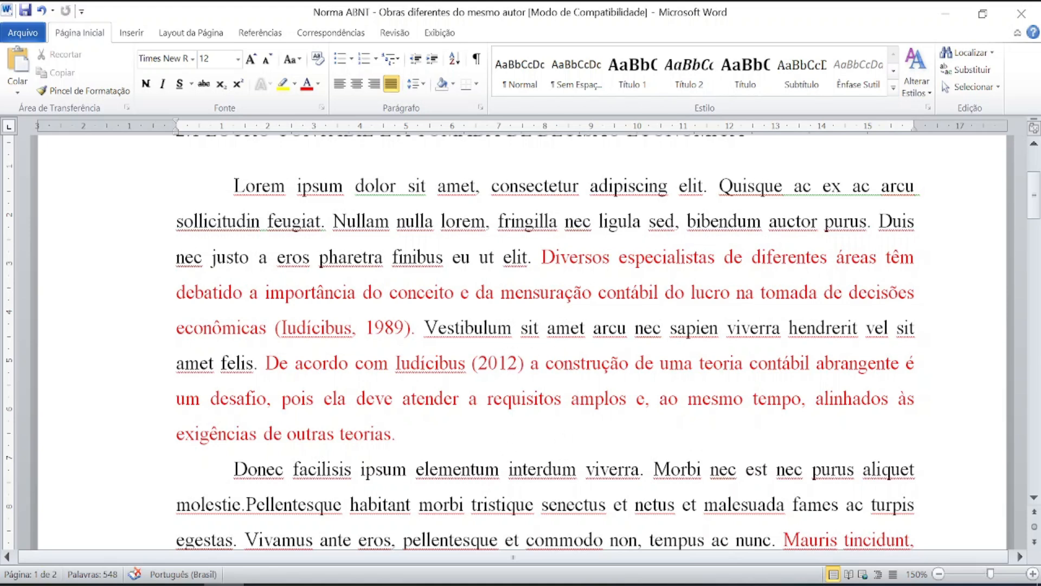
key("ctrl")
scroll(542, 342, "down", 3)
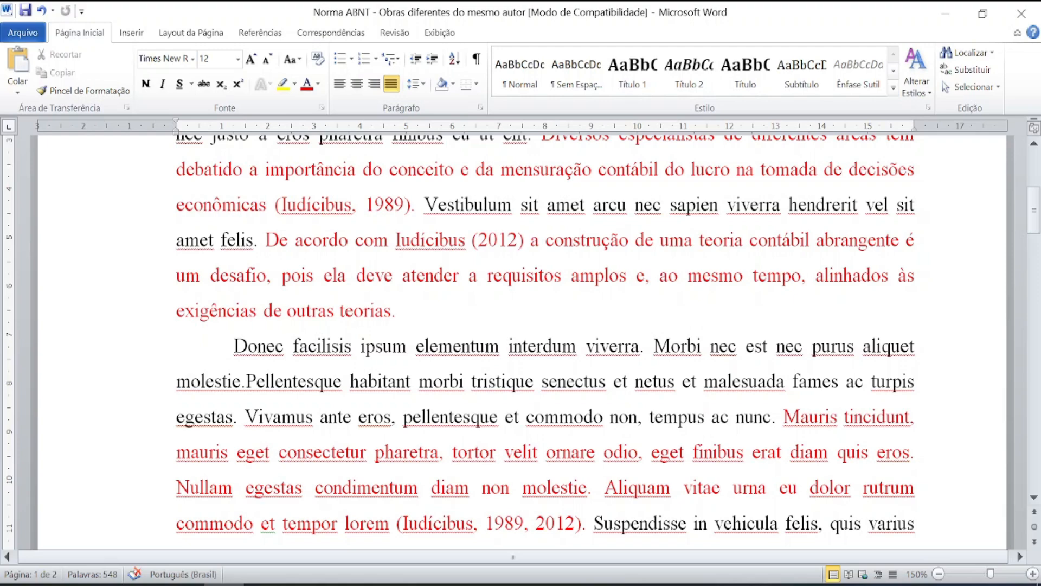
Compare the first two entries under REFERÊNCIAS, the same author's 1989 and 2012 works.
scroll(417, 234, "down", 20)
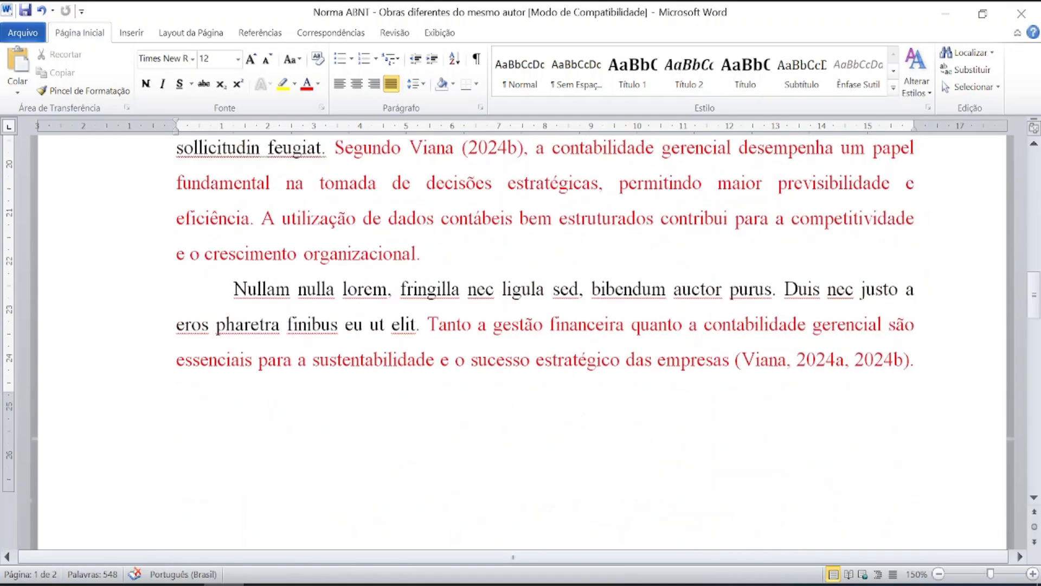
scroll(521, 342, "down", 6)
scroll(520, 341, "up", 1)
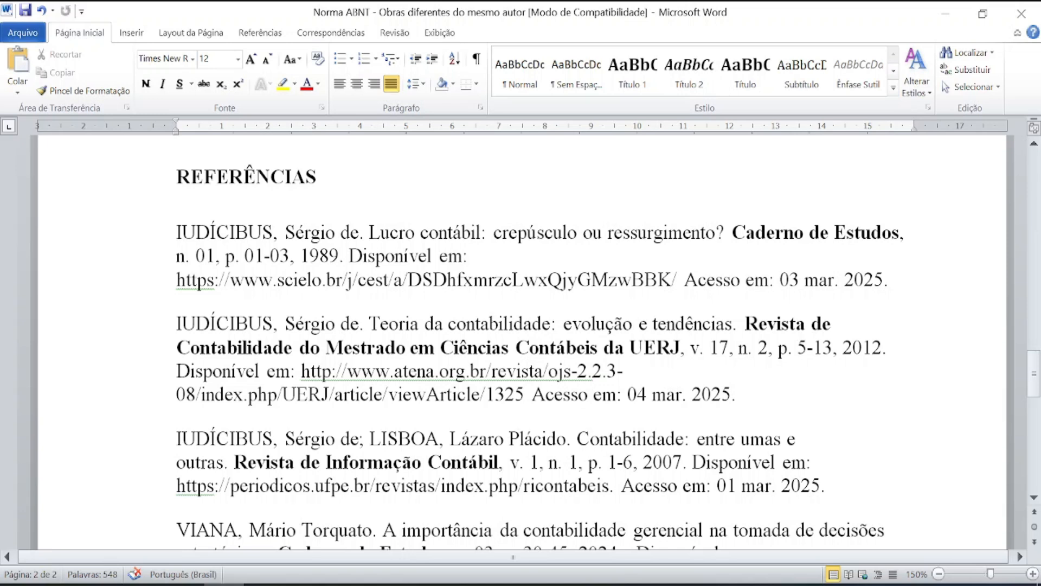
left_click(353, 256)
left_click(248, 233)
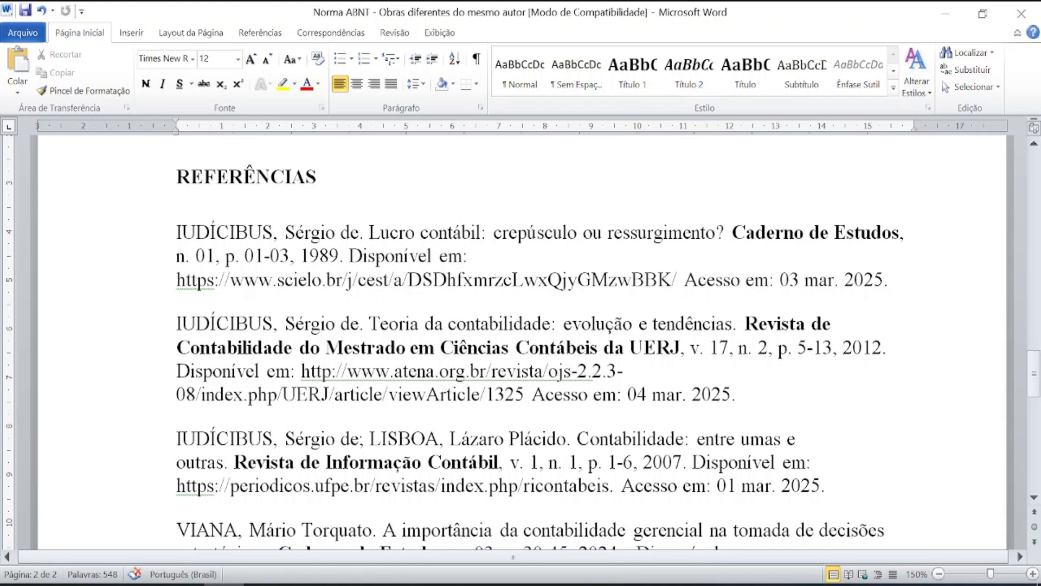
left_click(398, 323)
Find the combined citation of the 1989 and 2012 works in section 2.1 and place the cursor after 2012.
scroll(199, 468, "up", 3)
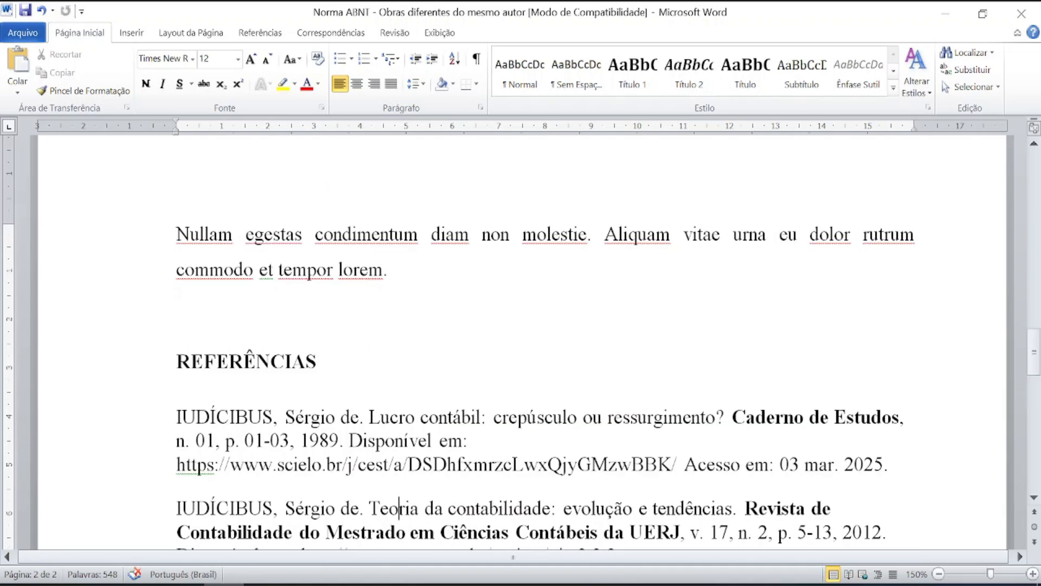
scroll(199, 467, "up", 10)
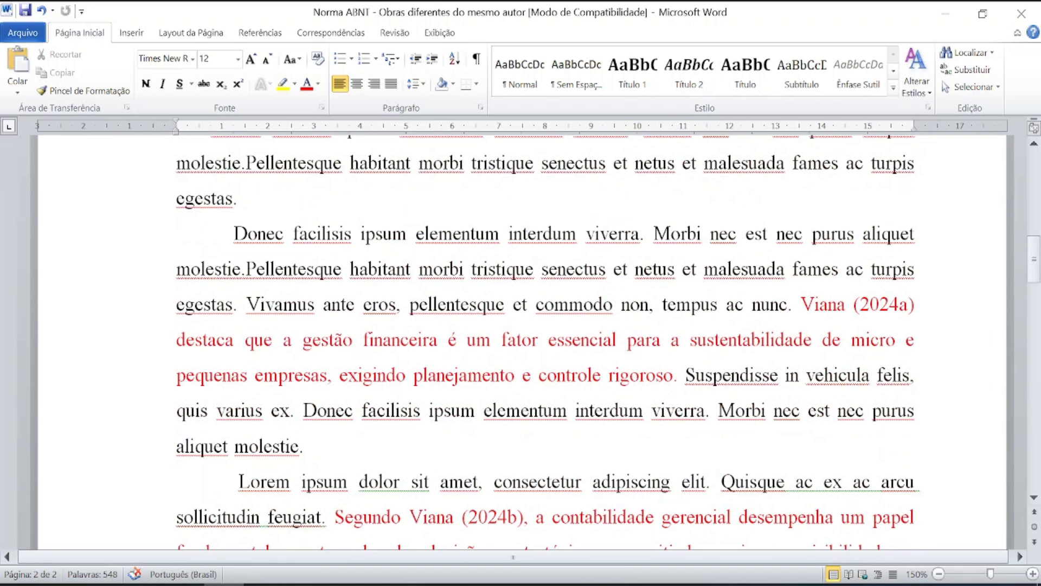
scroll(544, 341, "up", 2)
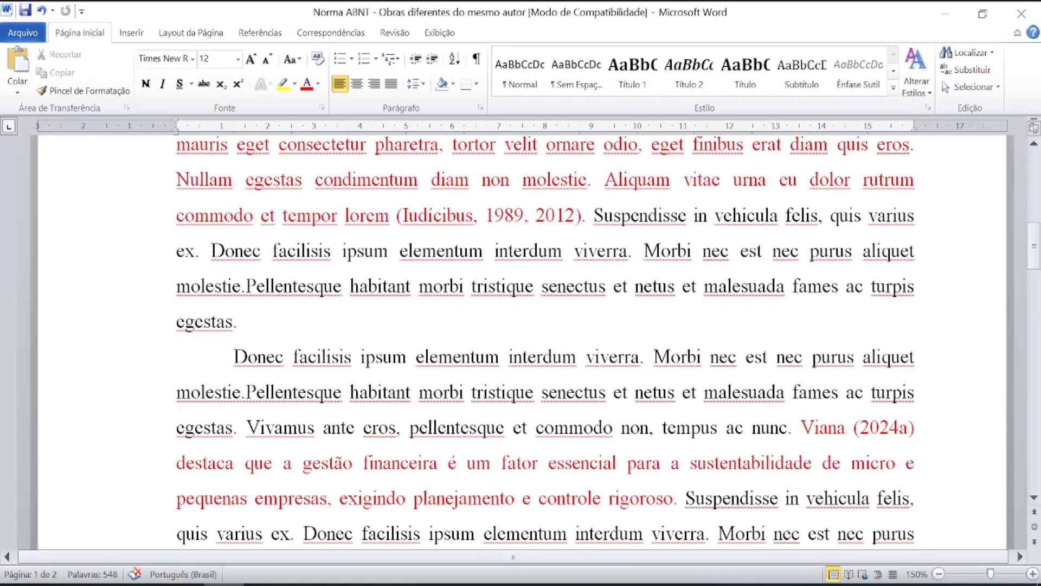
scroll(545, 342, "up", 2)
scroll(545, 341, "up", 2)
scroll(545, 342, "down", 2)
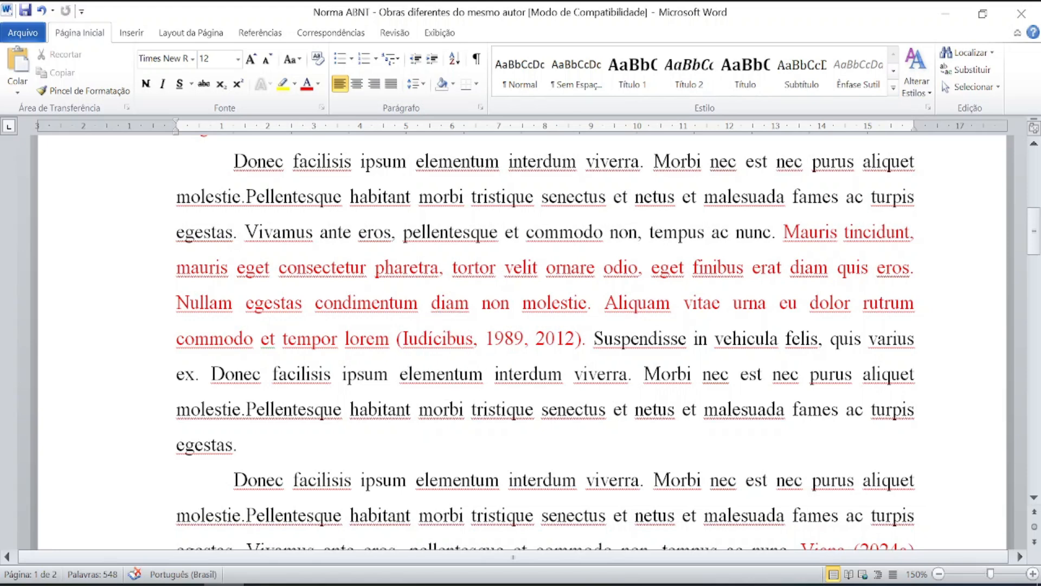
left_click(505, 338)
left_click(566, 338)
key("ctrl")
key("ctrl")
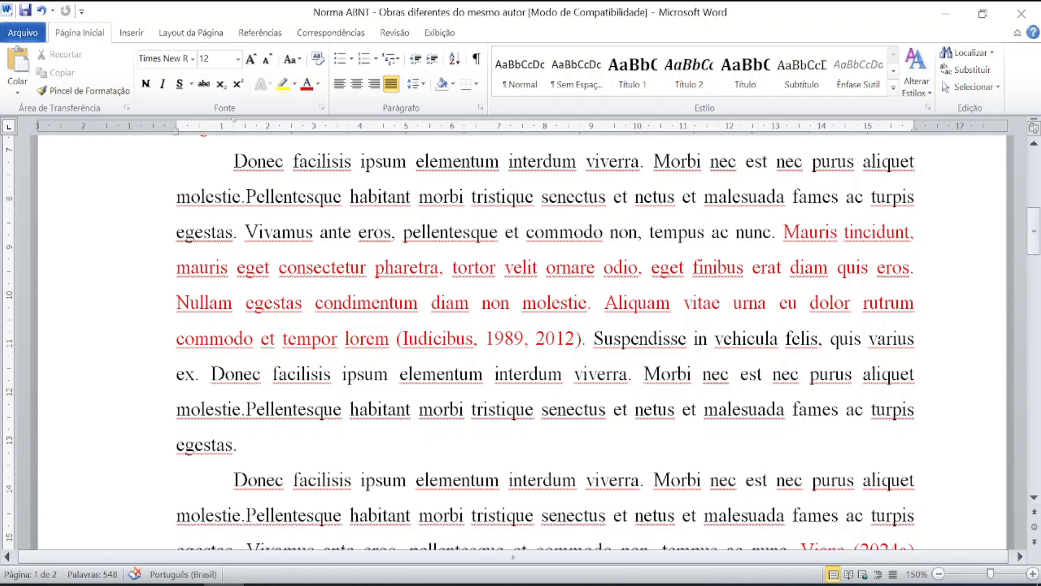
Examine the in-text citations marked 2024a and 2024b for works published in the same year.
scroll(545, 342, "down", 1)
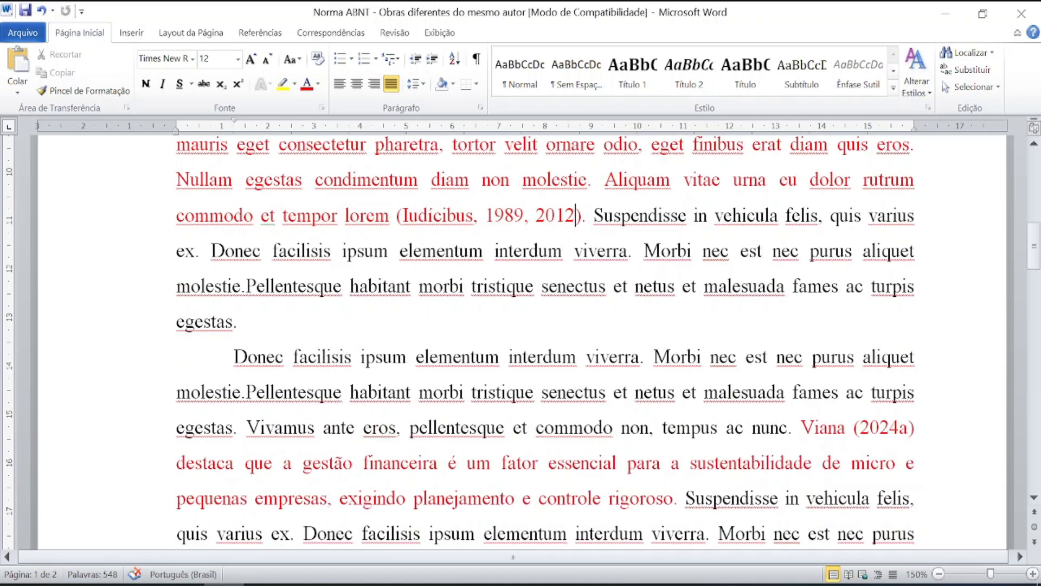
scroll(545, 341, "down", 1)
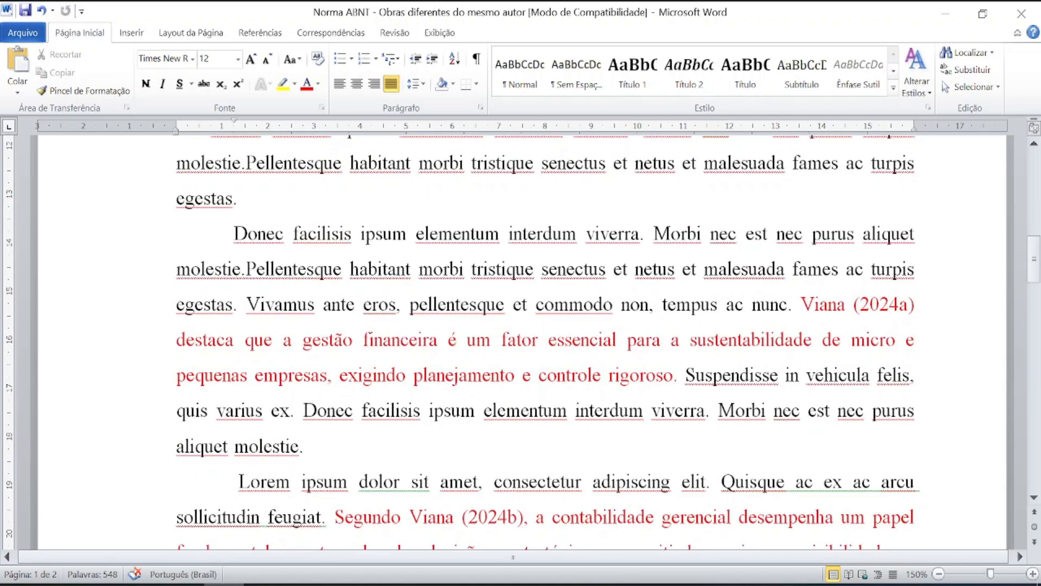
scroll(545, 341, "down", 1)
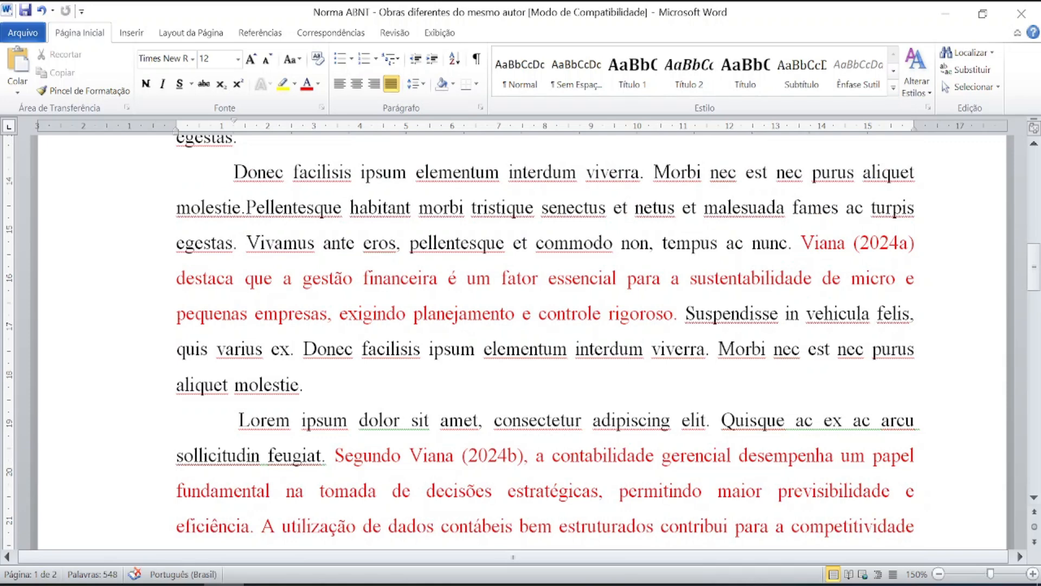
Examine the 2024b citation and the combined 2024a, 2024b citation at the end of the first page.
scroll(545, 342, "down", 1)
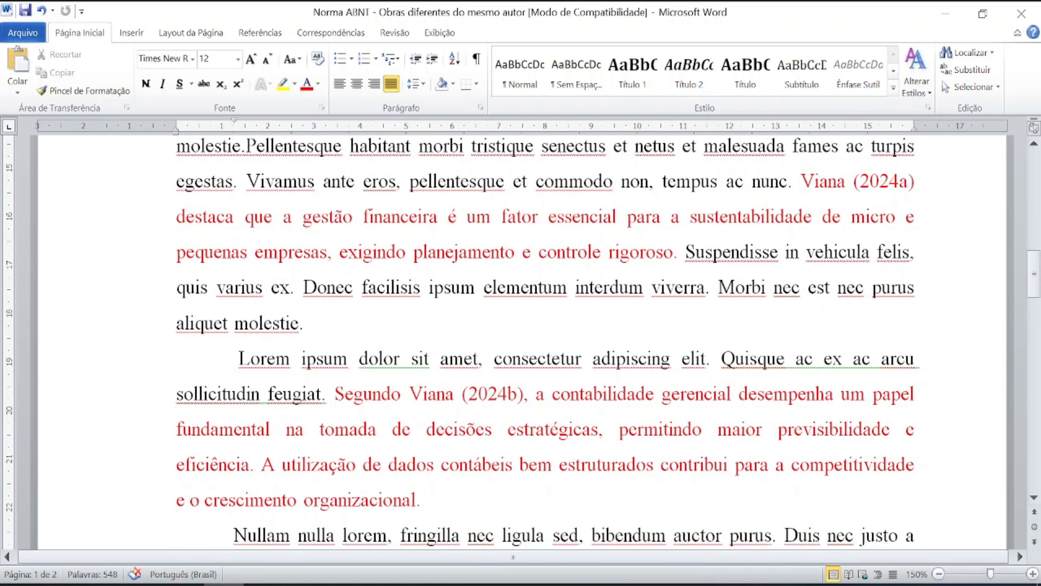
scroll(545, 341, "down", 1)
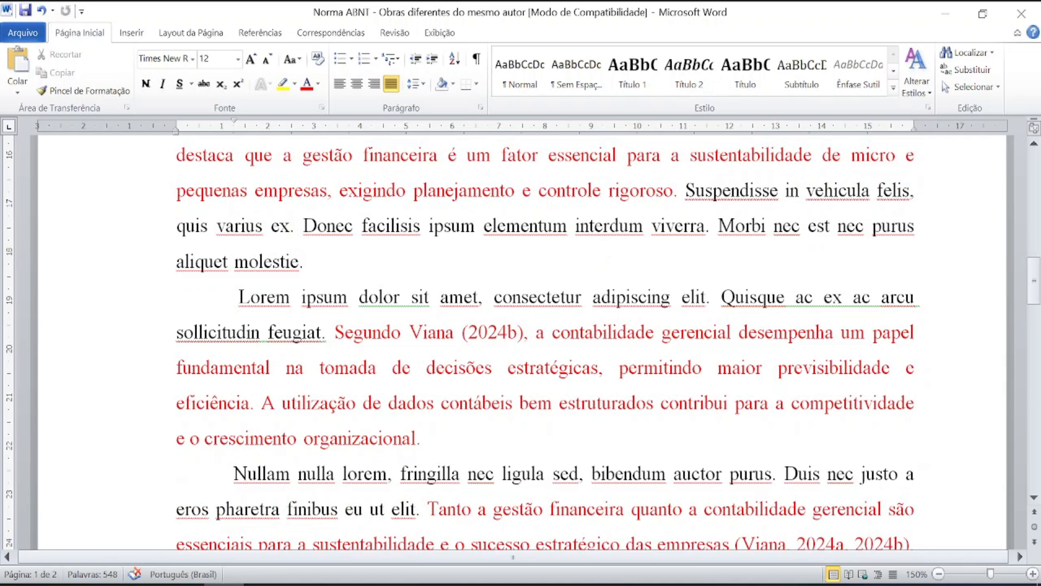
scroll(545, 342, "down", 1)
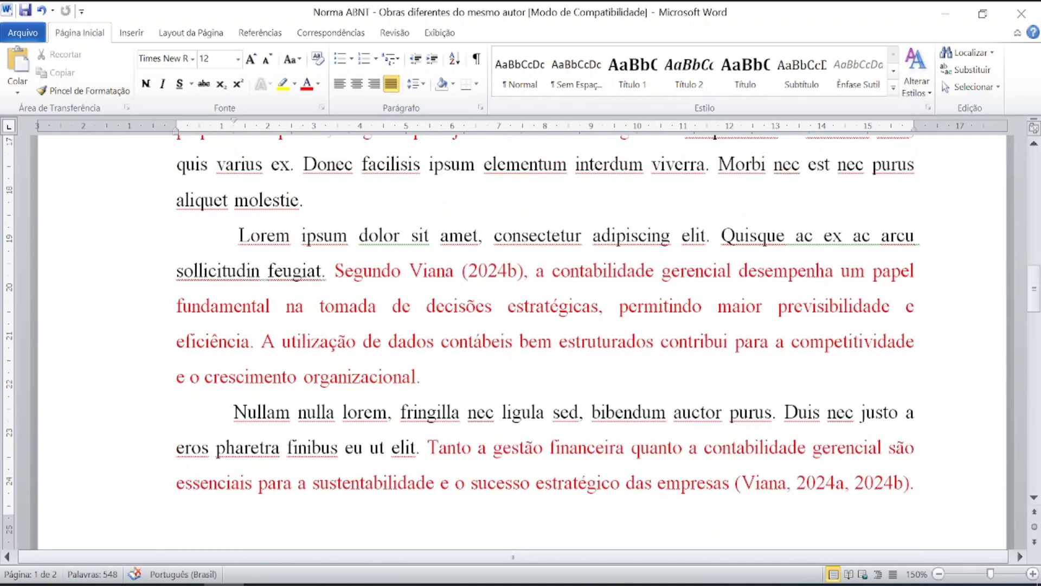
key("ctrl")
key("ctrl")
Find the 2024a and 2024b entries at the end of REFERÊNCIAS and place the cursor in the 2024b year.
scroll(520, 342, "down", 10)
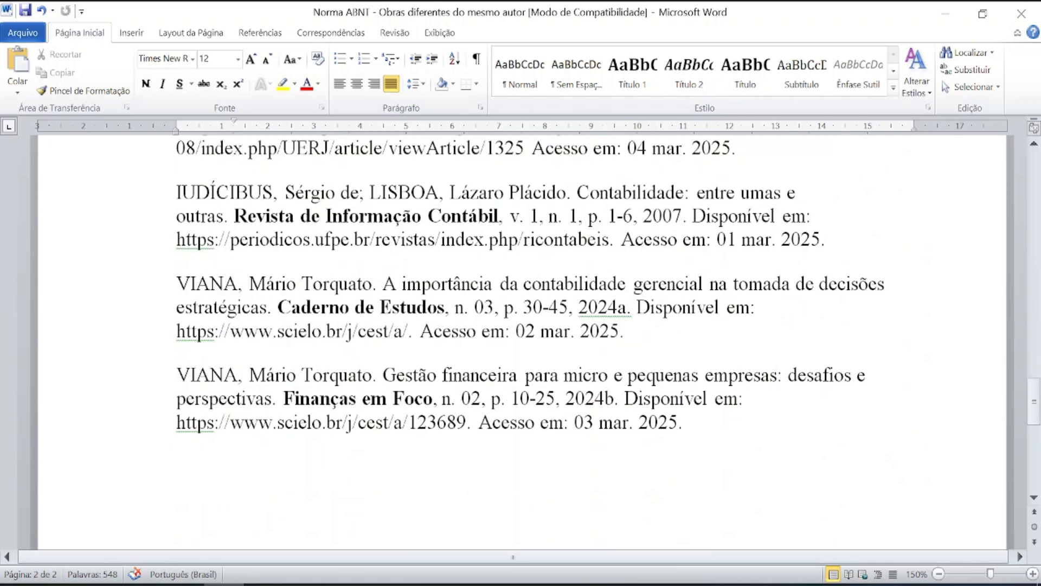
key("ctrl")
key("ctrl")
key("ctrl")
key("ctrl")
left_click(604, 400)
key("ctrl")
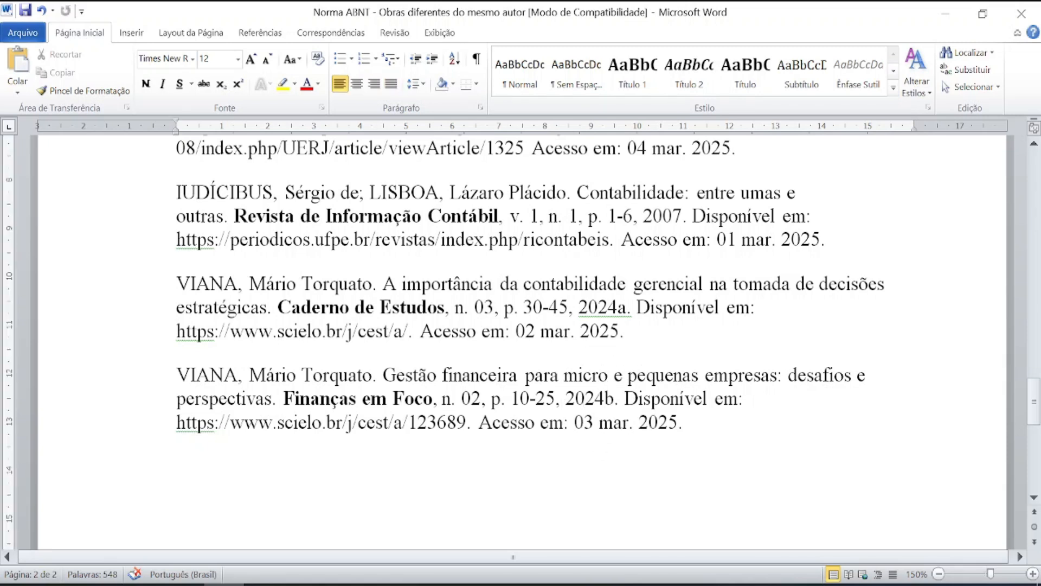
Compare the author, year letters and bold journal titles of the 2024a and 2024b reference entries.
left_click(626, 307)
left_click(211, 285)
left_click(599, 307)
left_click(400, 307)
left_click(399, 307)
left_click(370, 400)
key("ctrl")
Check the 2024a citation in the body text against its Caderno de Estudos entry under REFERÊNCIAS.
scroll(371, 395, "up", 5)
scroll(198, 406, "up", 10)
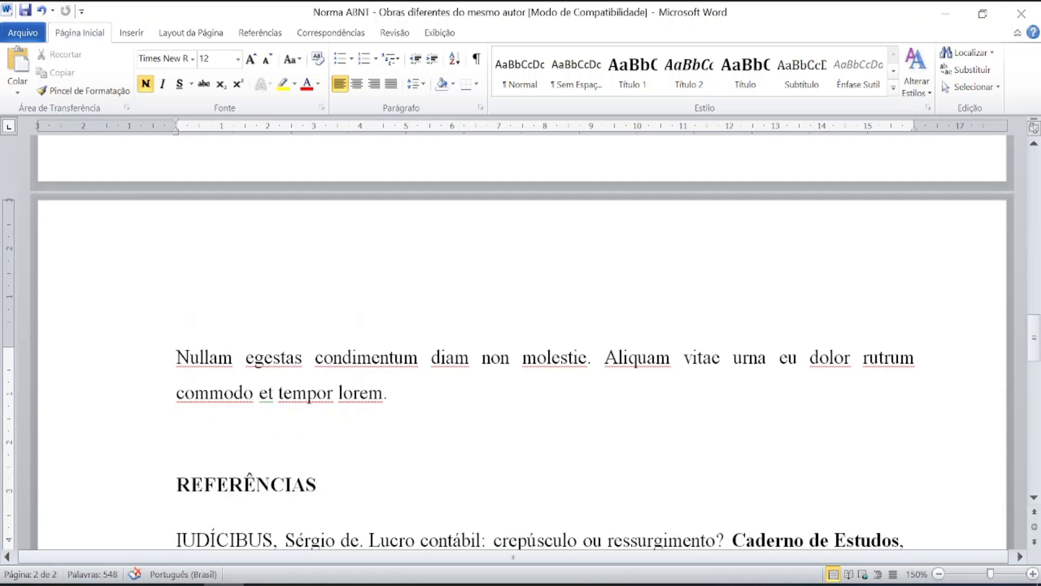
scroll(537, 341, "up", 2)
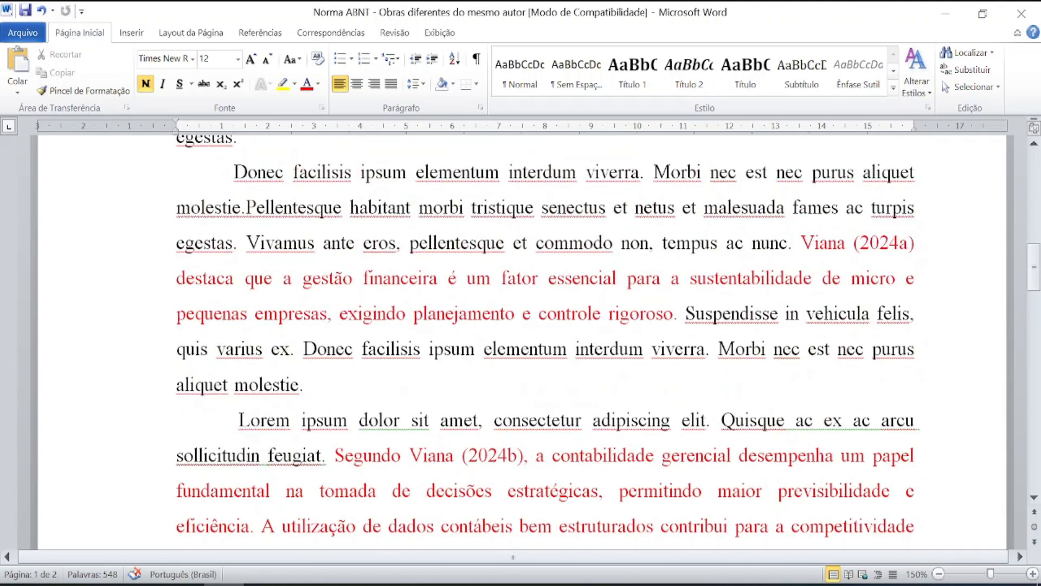
left_click(909, 242)
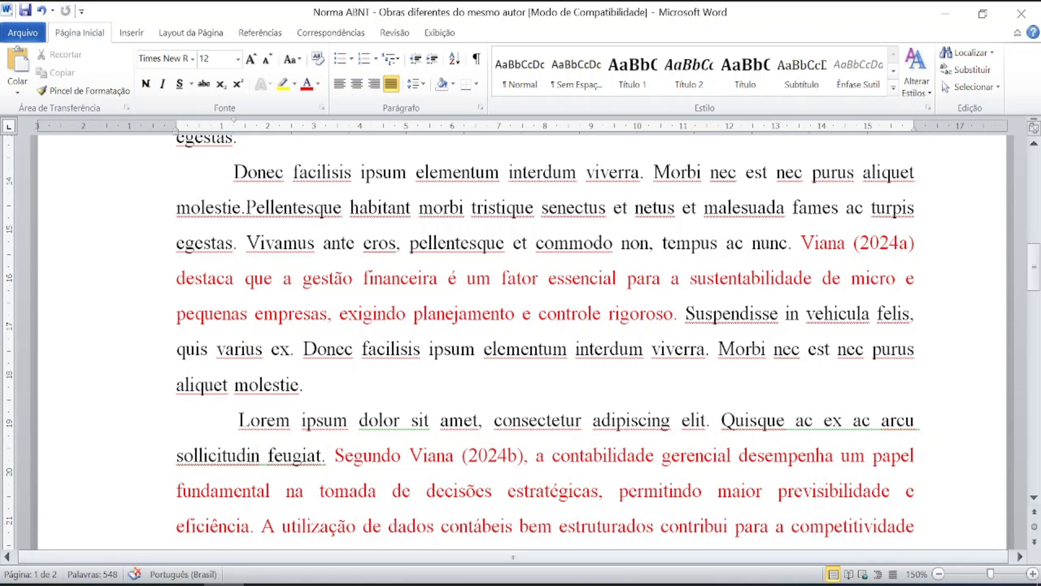
scroll(520, 341, "down", 15)
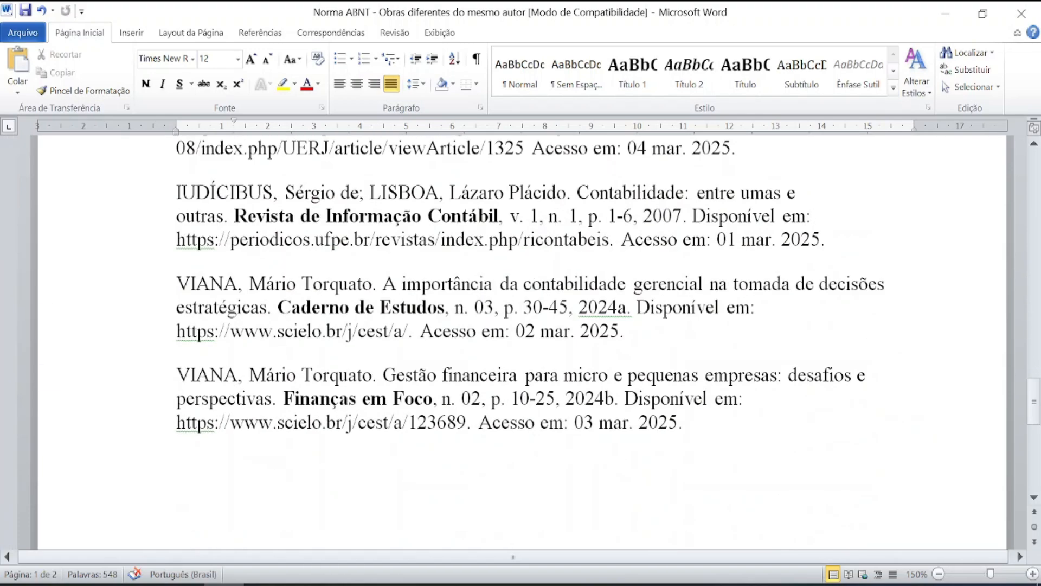
scroll(521, 342, "up", 1)
left_click(349, 369)
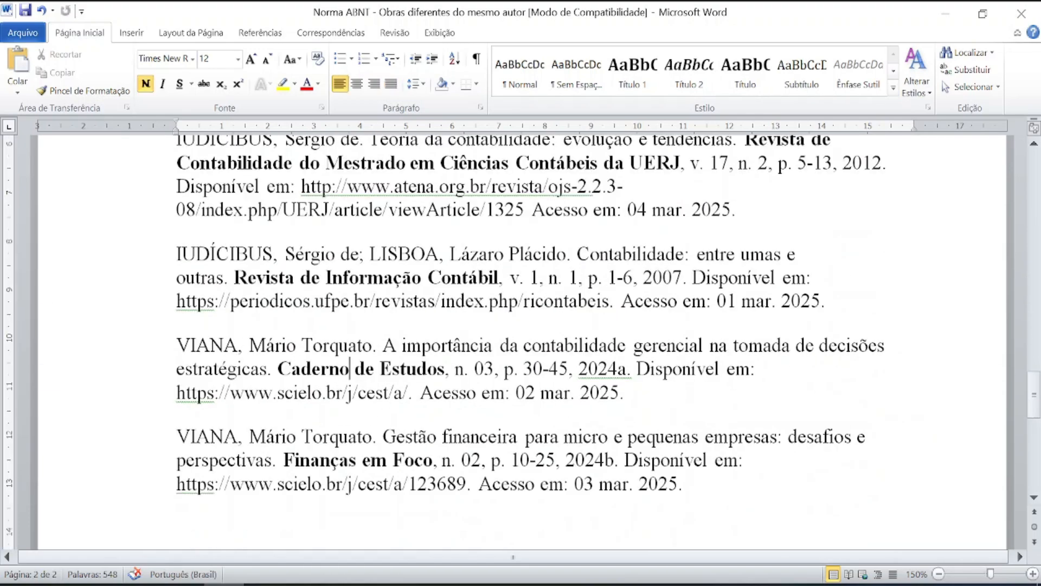
Locate the separate 2024a and 2024b citations in the text, and match them with the 2024a entry in REFERÊNCIAS.
scroll(521, 342, "up", 15)
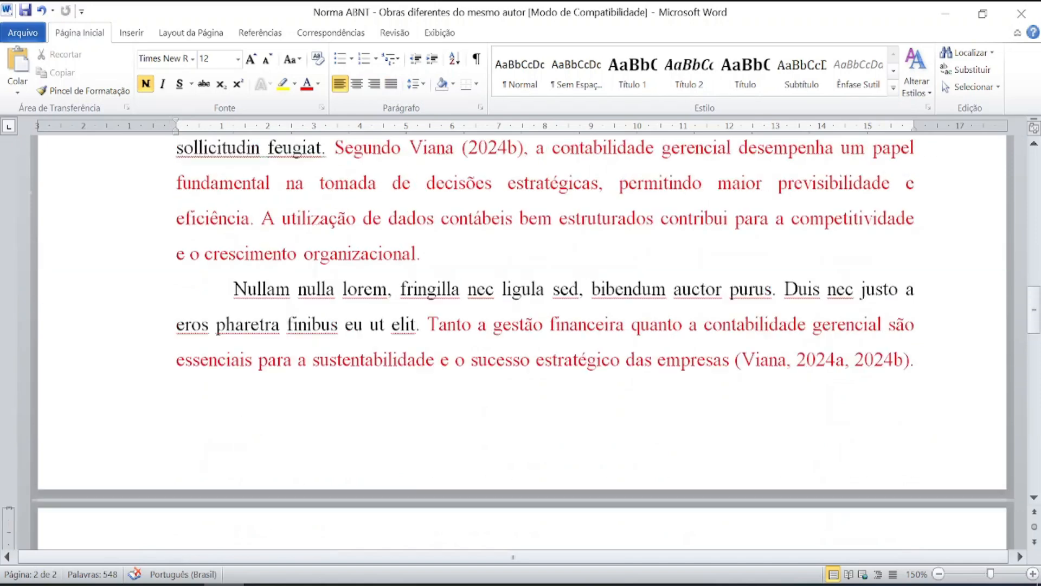
scroll(520, 342, "up", 1)
left_click(889, 305)
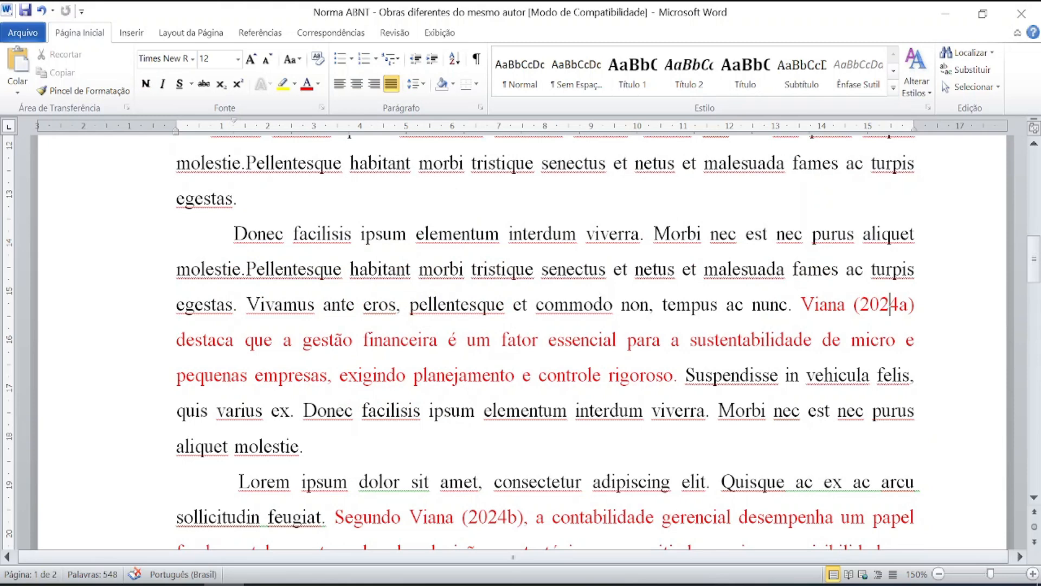
scroll(545, 342, "down", 2)
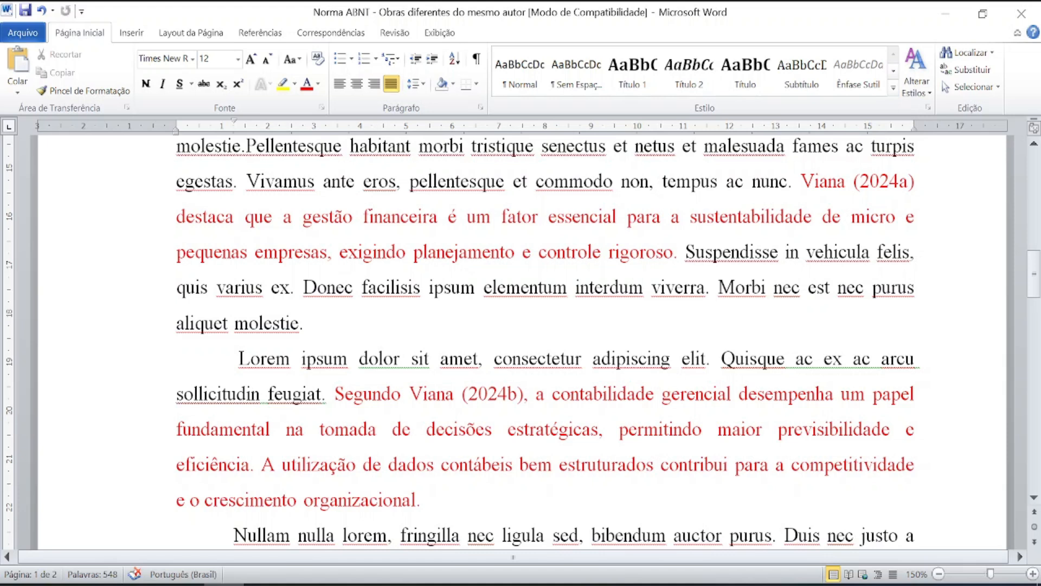
left_click(478, 394)
scroll(520, 342, "down", 15)
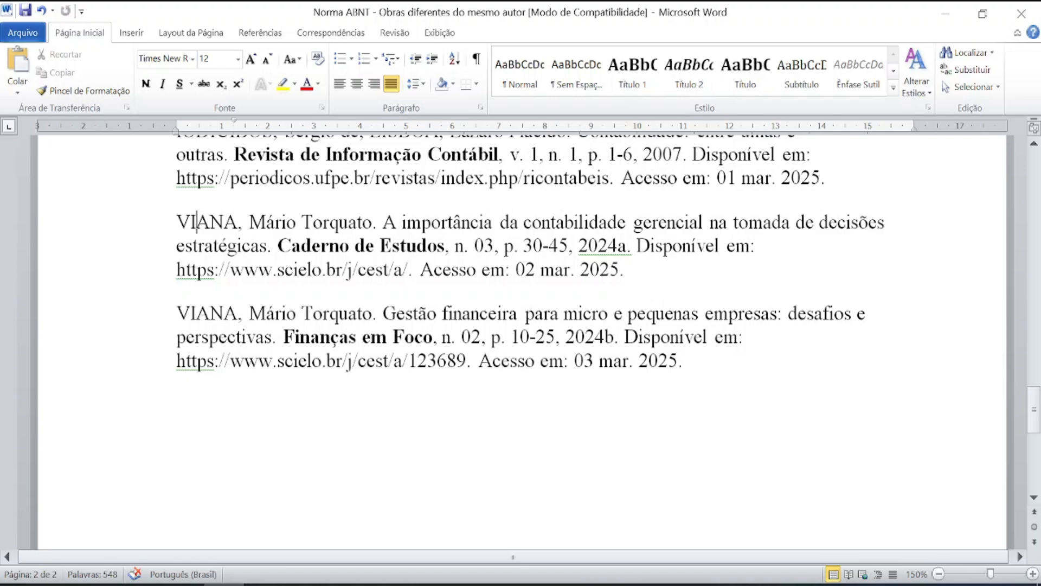
left_click(197, 223)
left_click(599, 245)
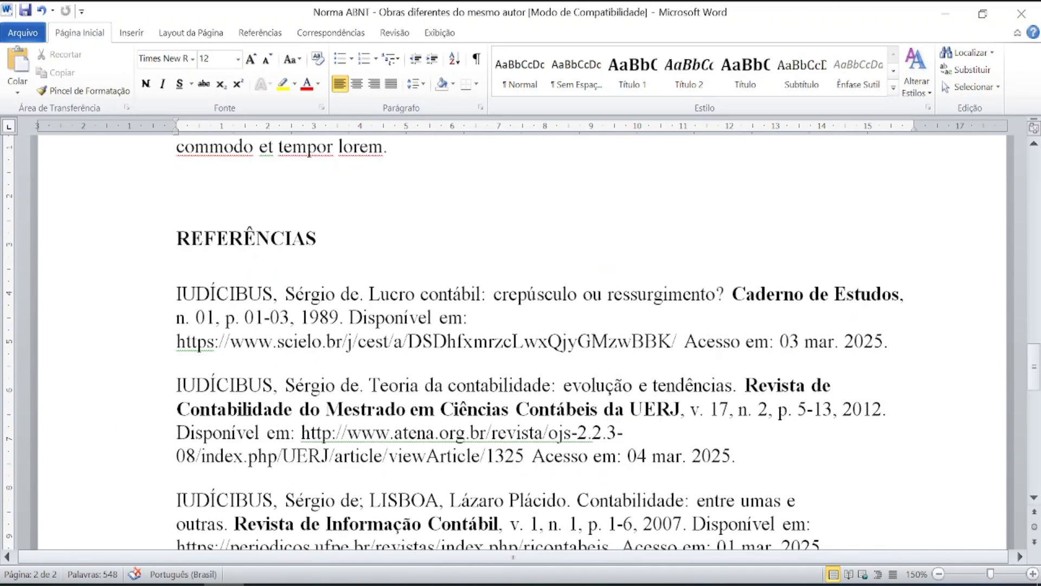
Examine both years in the combined 2024a, 2024b citation and look over the REFERÊNCIAS list.
scroll(942, 82, "up", 4)
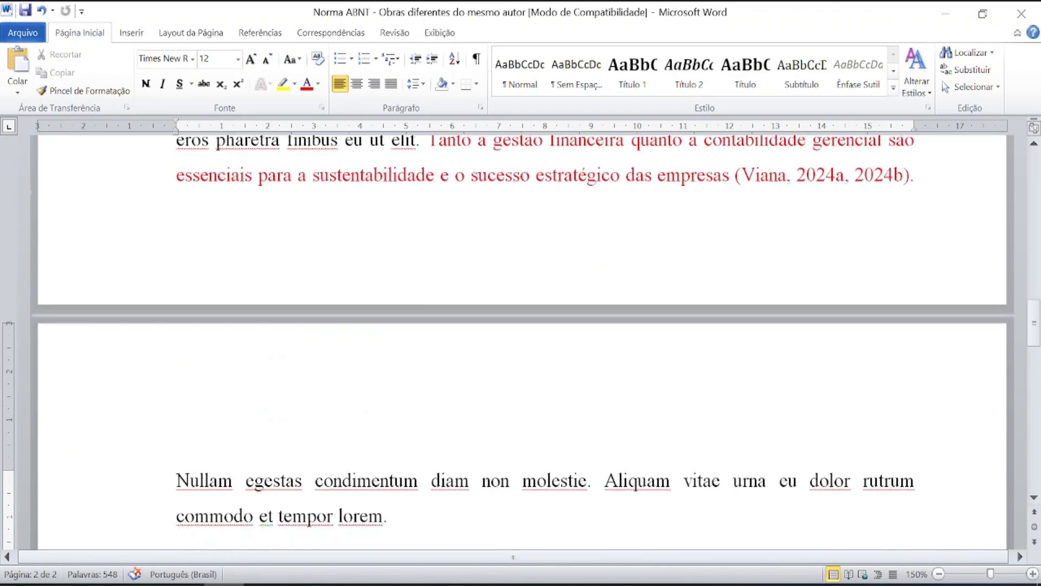
scroll(521, 342, "up", 3)
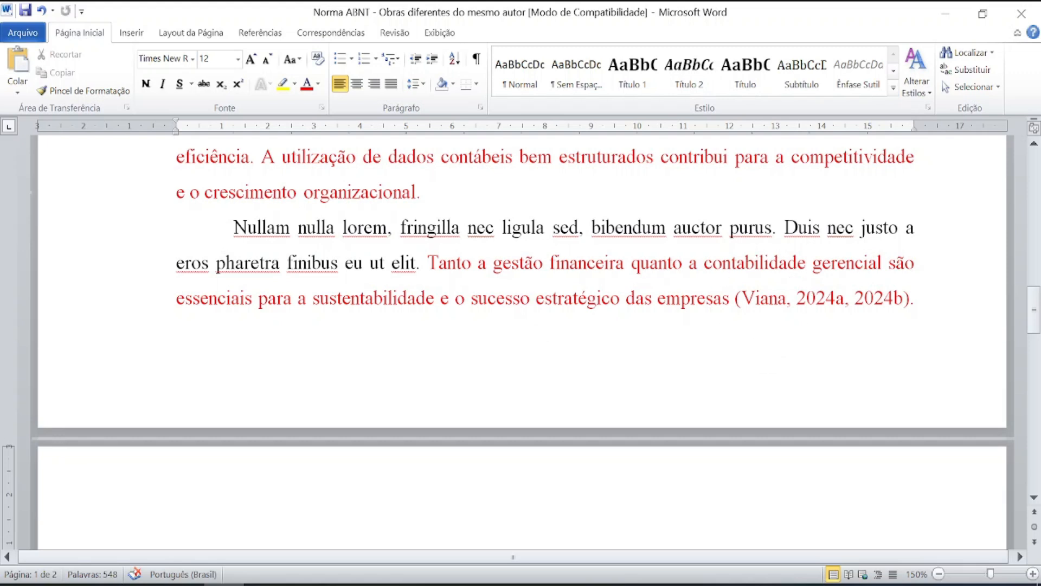
left_click(826, 298)
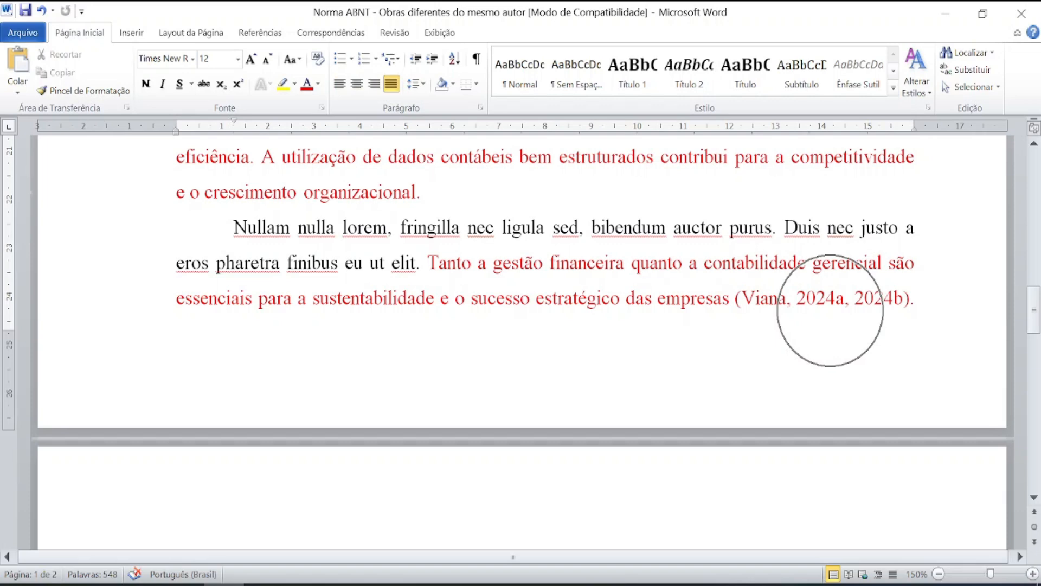
left_click(867, 307)
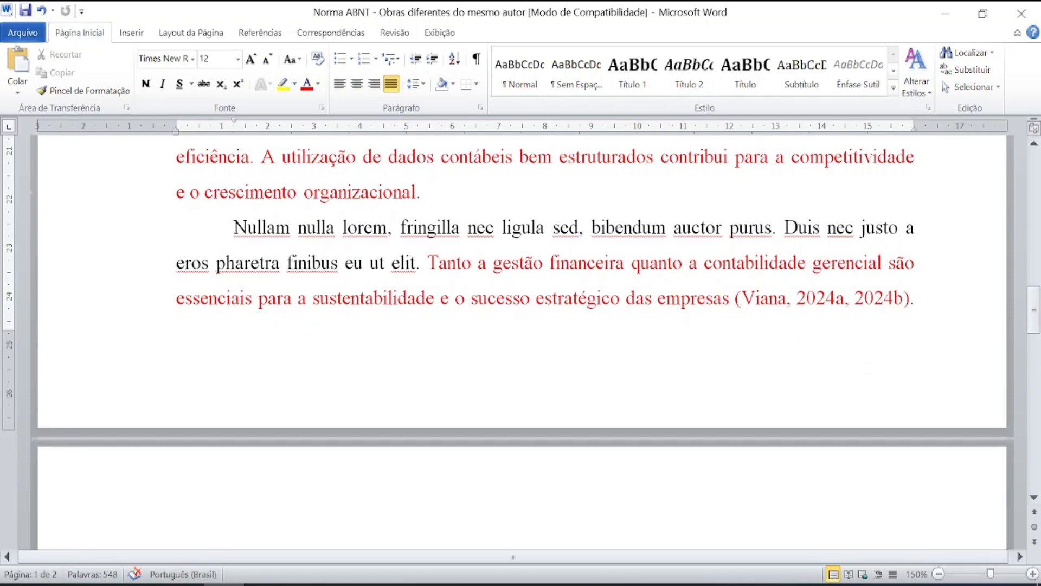
scroll(521, 325, "down", 5)
scroll(521, 342, "down", 6)
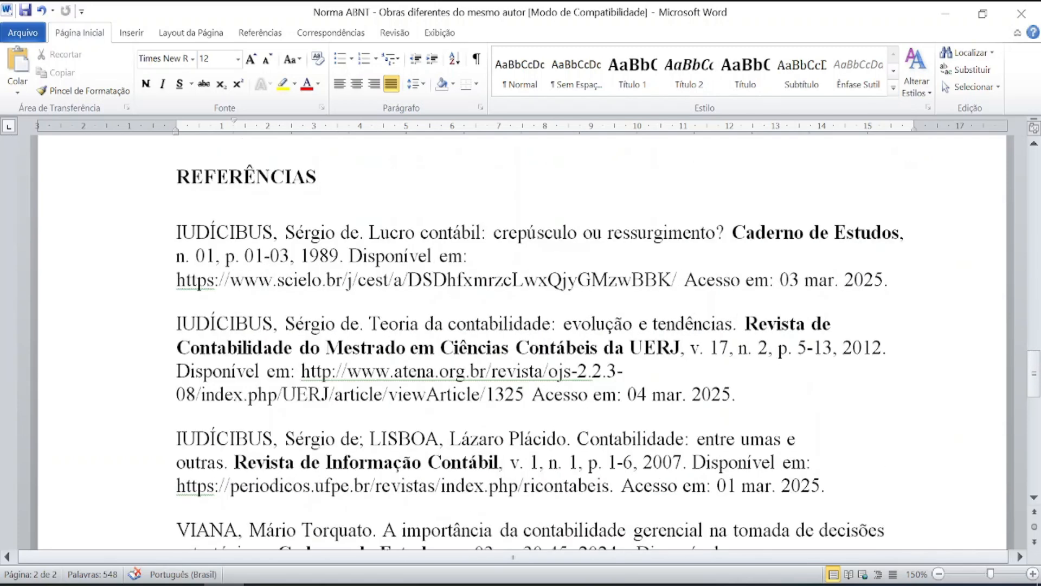
scroll(520, 341, "down", 1)
scroll(521, 342, "up", 1)
Find the combined 1989, 2012 citation in the body text and place the cursor in its author name.
scroll(537, 342, "up", 10)
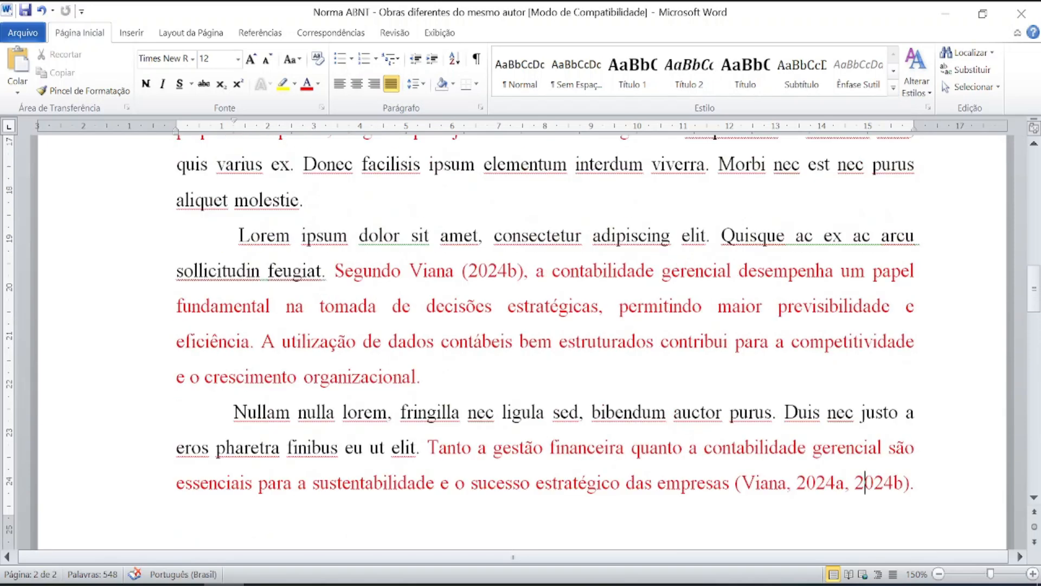
scroll(536, 342, "up", 5)
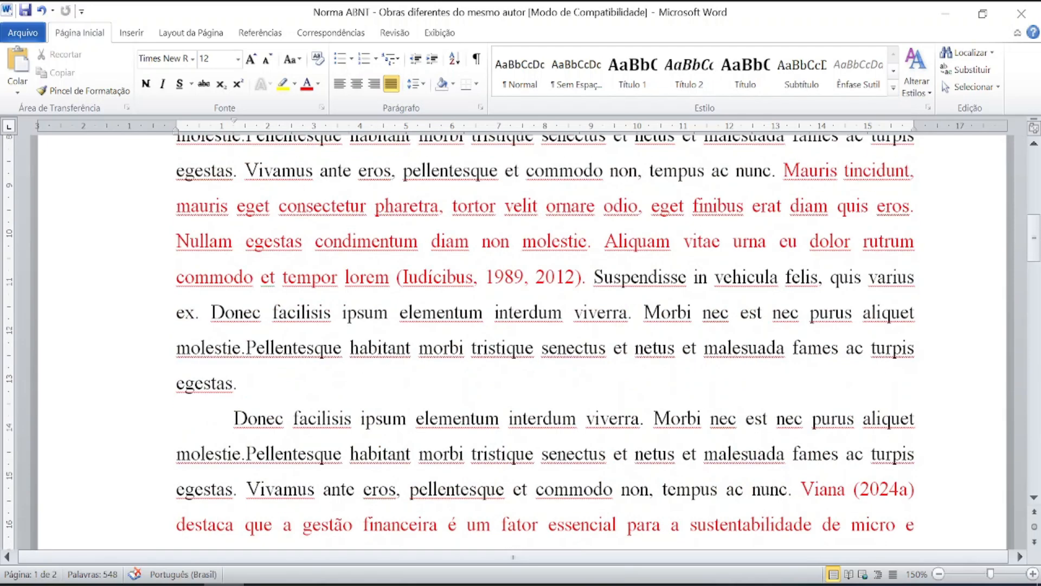
key("ctrl")
left_click(404, 277)
key("ctrl")
Examine the order of all REFERÊNCIAS entries, from the 1989 work through the 2024b work.
scroll(434, 279, "down", 5)
scroll(433, 278, "down", 10)
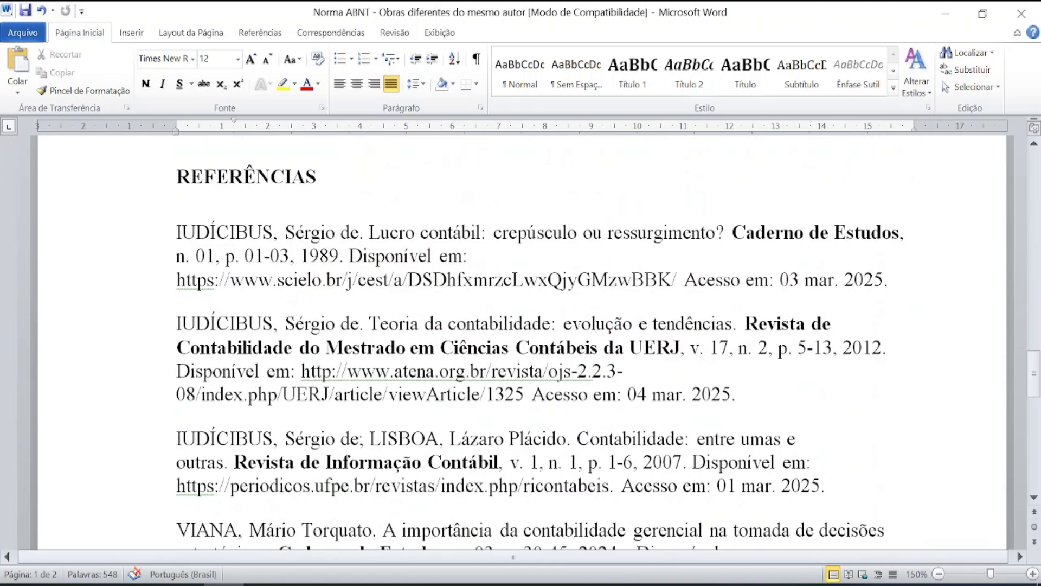
key("ctrl")
key("ctrl")
key("ctrl")
key("ctrl")
key("ctrl")
key("ctrl")
scroll(520, 341, "down", 1)
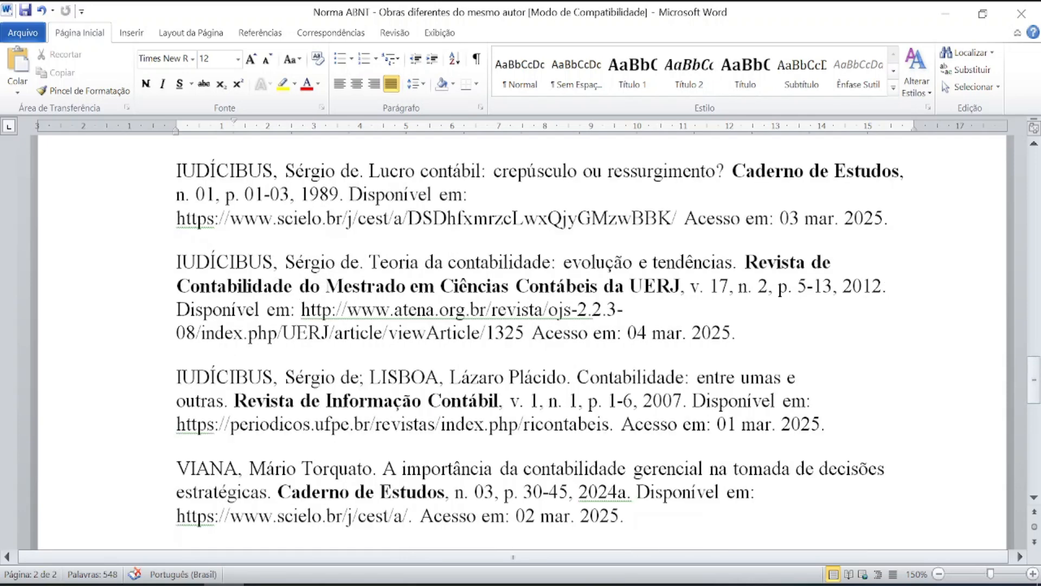
scroll(520, 342, "down", 2)
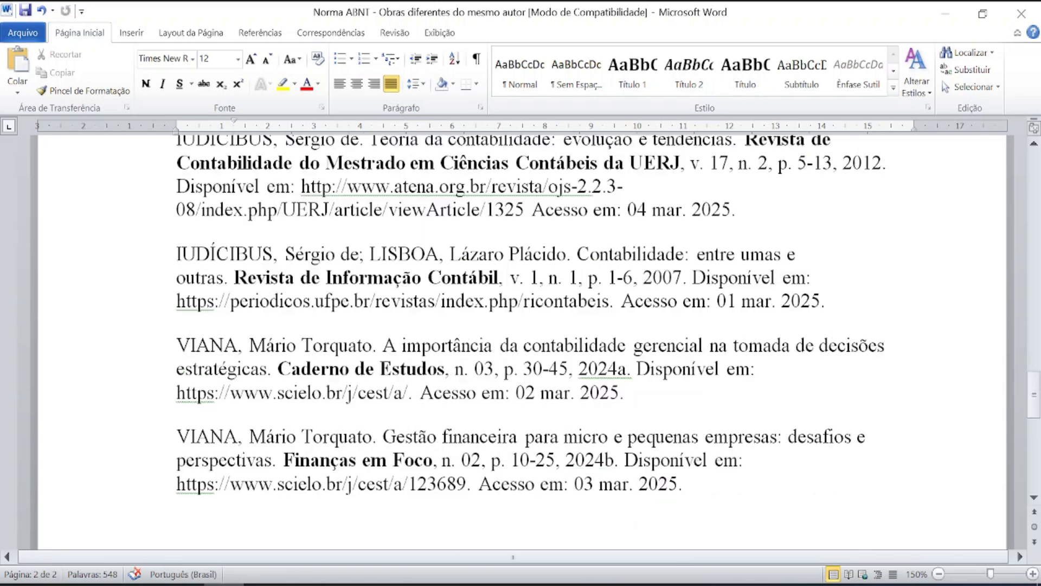
scroll(521, 341, "up", 3)
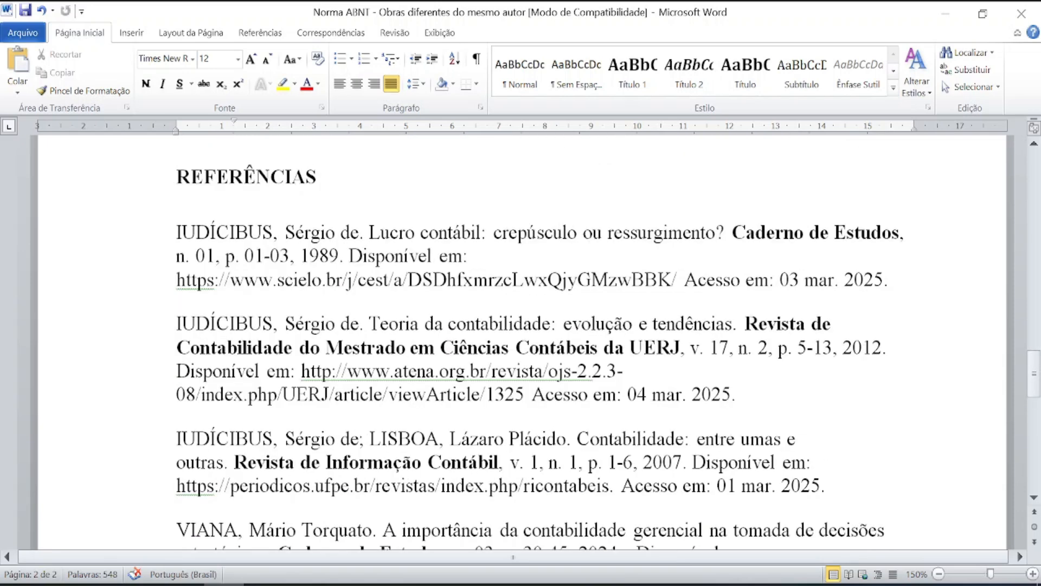
Examine the bold journal titles in the 2012 and 2007 reference entries.
key("ctrl")
key("ctrl")
key("ctrl")
left_click(778, 324)
left_click(502, 348)
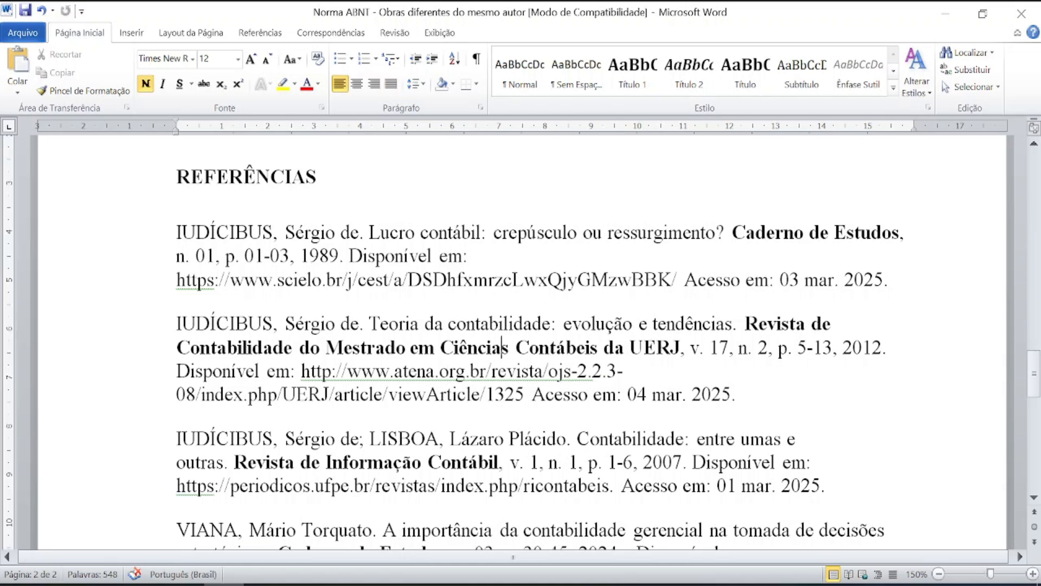
left_click(384, 461)
Go through the journal title, issue number, pages, year and link of the 1989 reference entry.
left_click(829, 232)
left_click(191, 256)
left_click(256, 256)
left_click(311, 256)
left_click(393, 280)
Examine the access date of the 1989 entry, selecting its abbreviated month "mar." and then clearing the selection.
left_click(805, 280)
left_click(790, 280)
left_click(820, 280)
left_click(864, 280)
left_click(820, 280)
left_click_drag(805, 280, 839, 280)
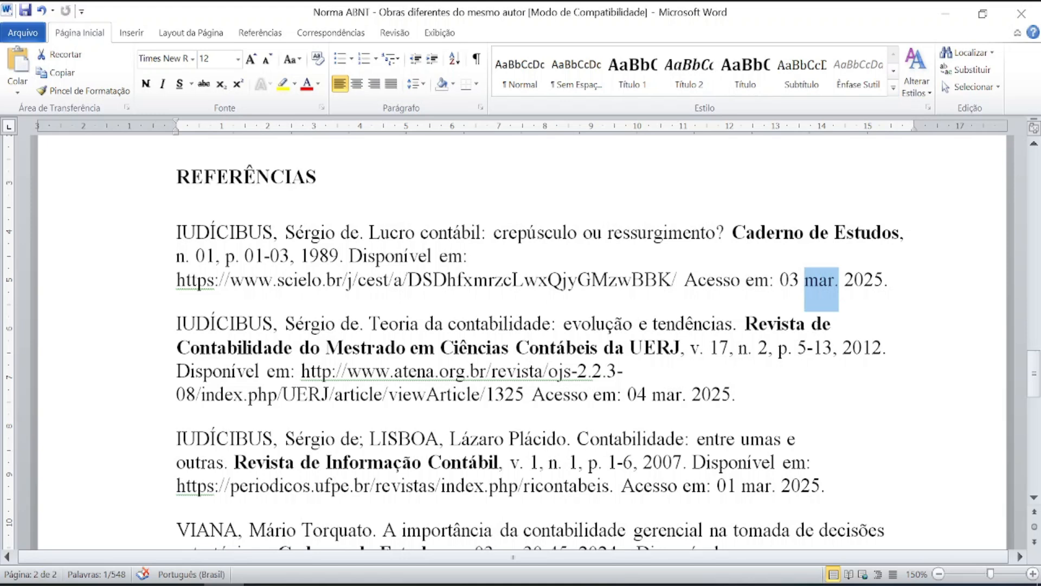
left_click(821, 295)
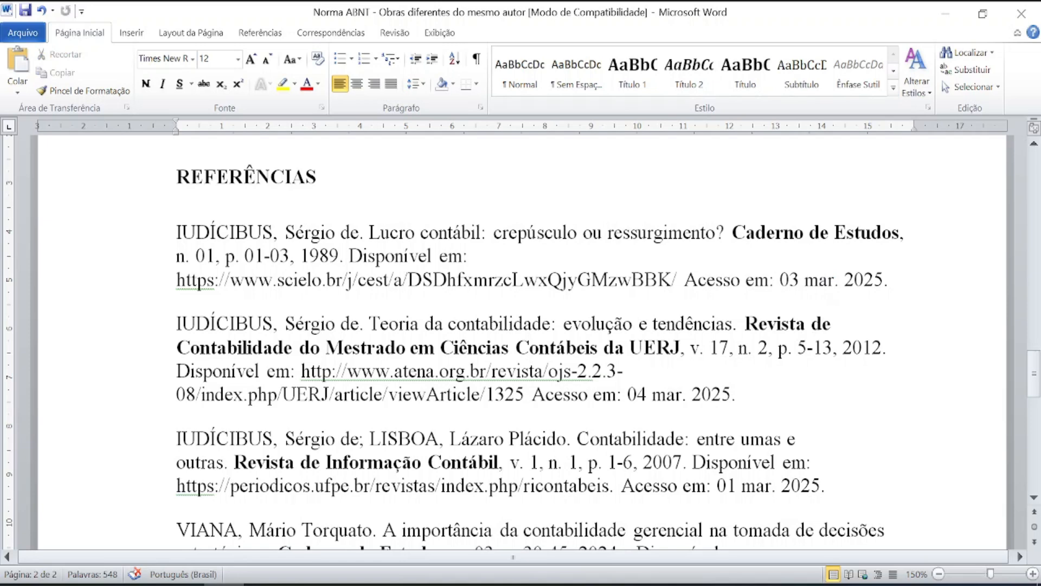
Return to the last REFERÊNCIAS entries and place the cursor after the 2024a year.
scroll(520, 341, "down", 1)
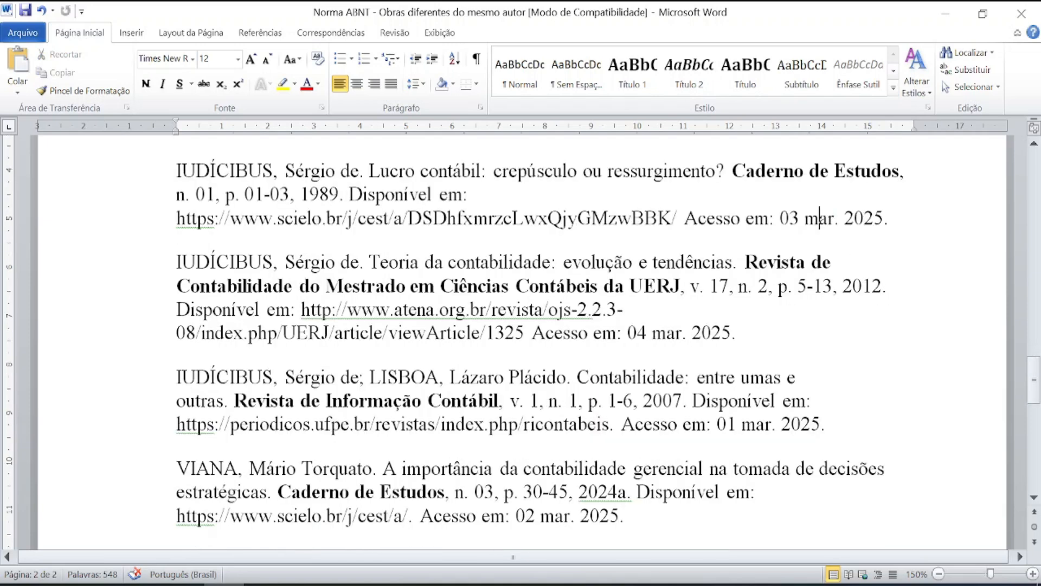
scroll(520, 342, "down", 2)
scroll(520, 341, "down", 2)
scroll(520, 341, "up", 1)
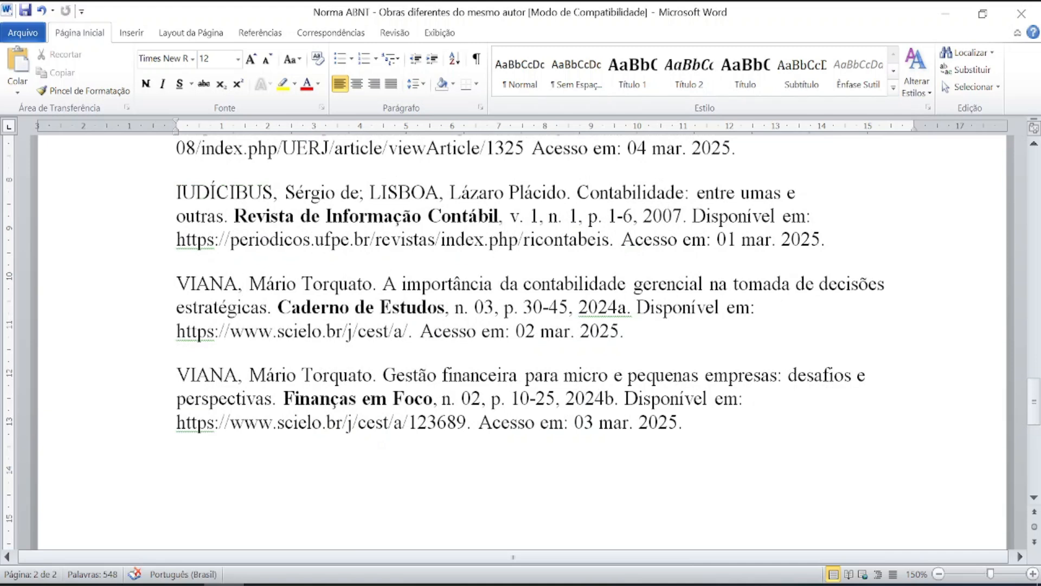
left_click(627, 307)
key("ctrl")
Look back over the reference list and the red in-text citations up to the combined 1989, 2012 citation.
scroll(520, 325, "up", 3)
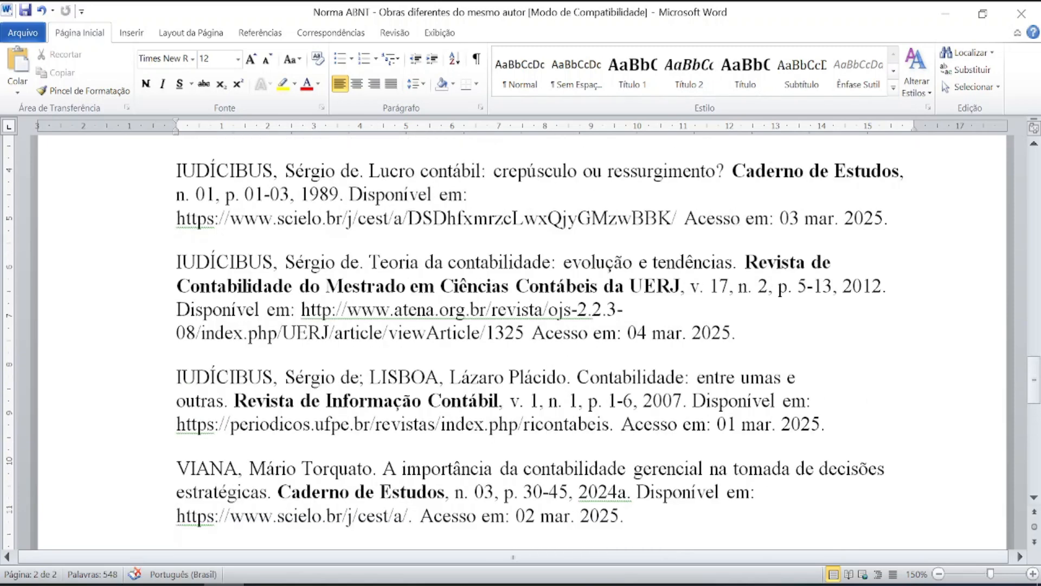
scroll(521, 326, "up", 1)
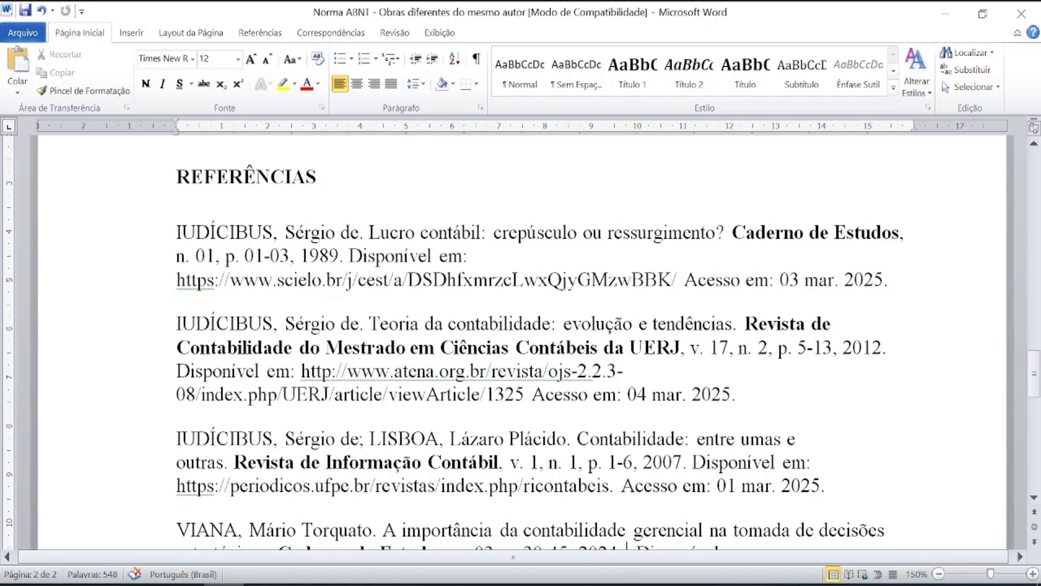
scroll(521, 325, "up", 4)
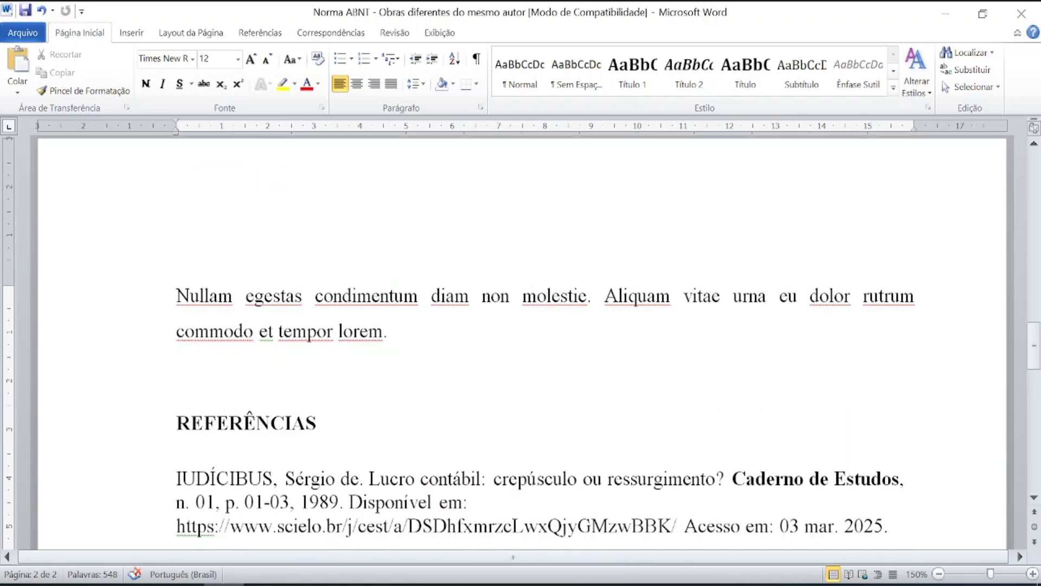
scroll(521, 325, "up", 1)
scroll(520, 325, "up", 5)
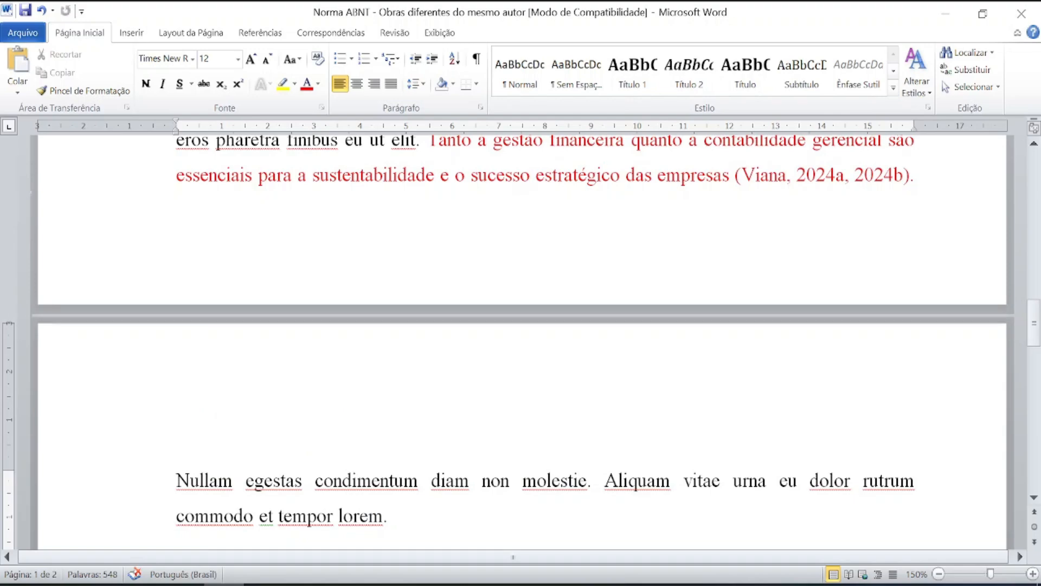
scroll(542, 341, "up", 2)
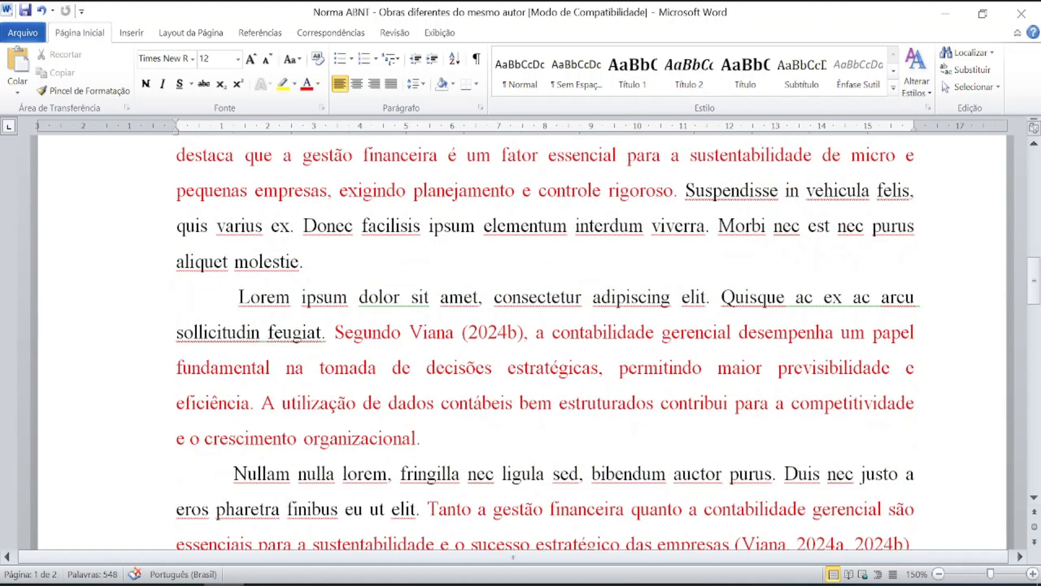
scroll(520, 341, "up", 7)
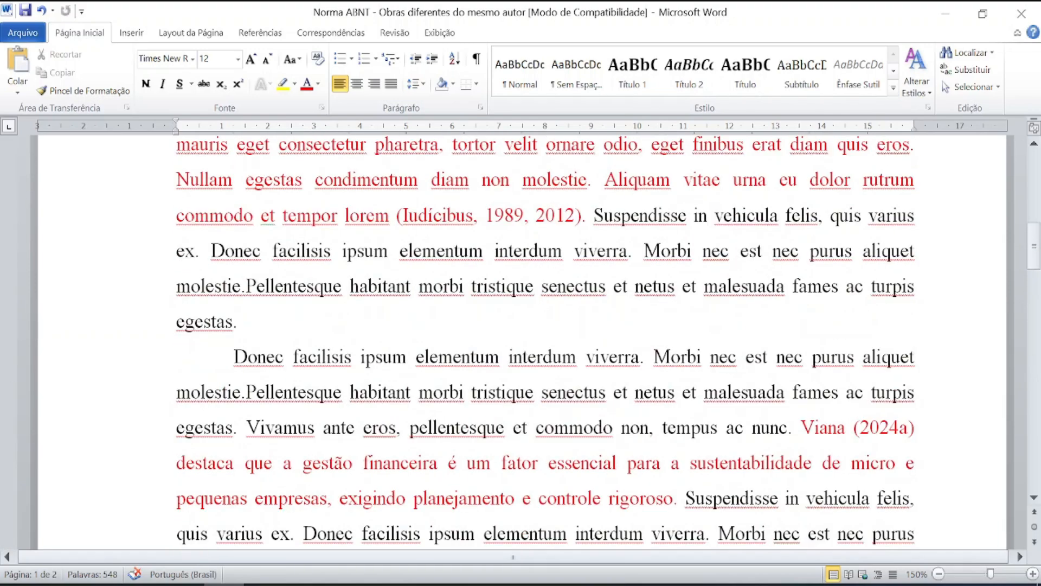